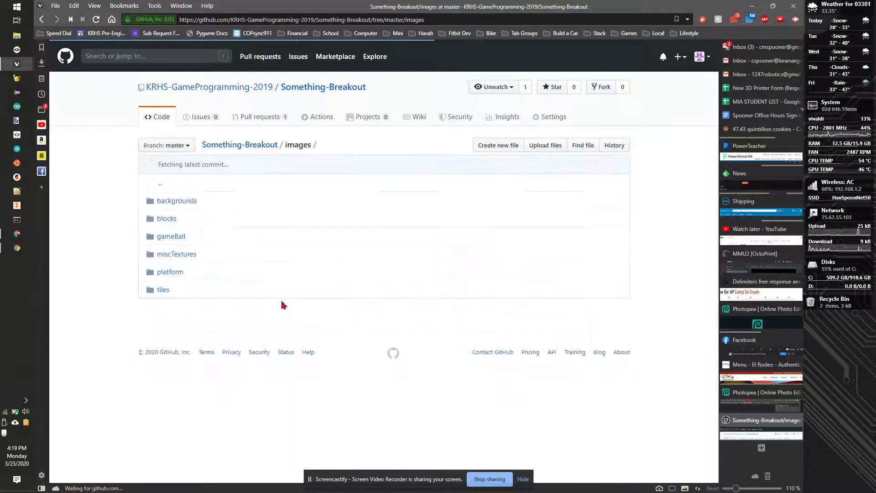
# Open the raw version of blue.png from the repository's images/blocks folder.
pyautogui.click(171, 220)
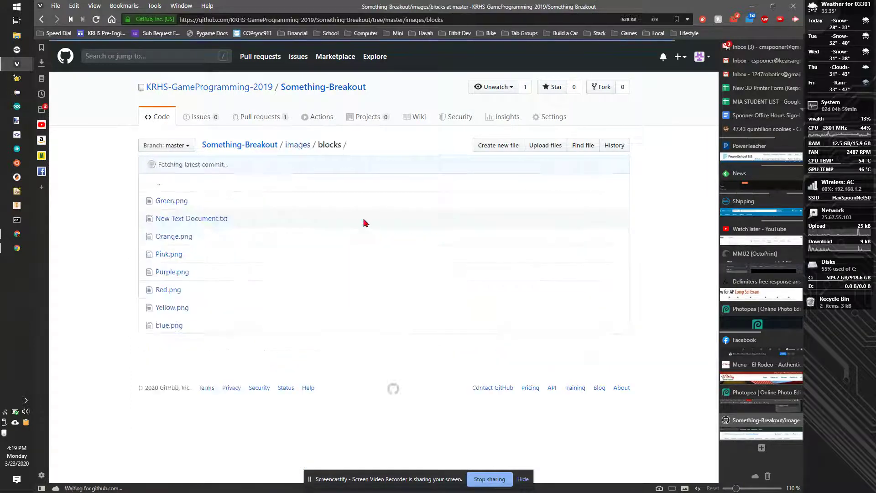
pyautogui.click(172, 327)
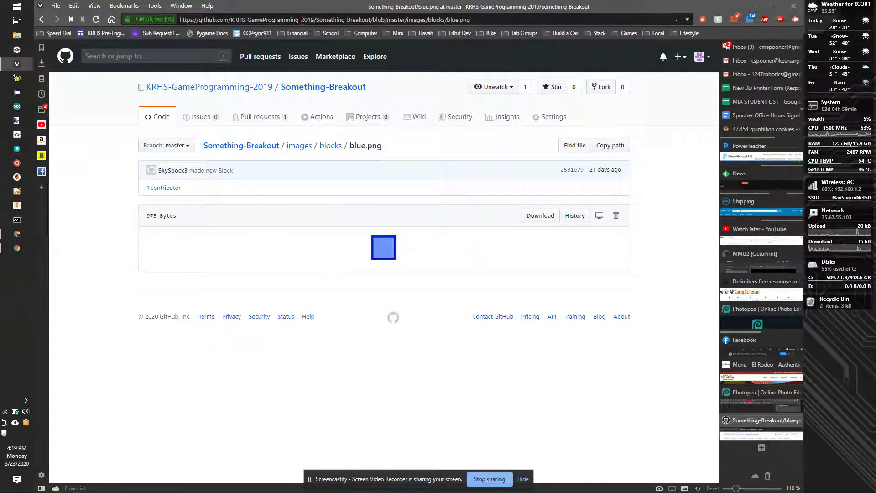
pyautogui.click(304, 20)
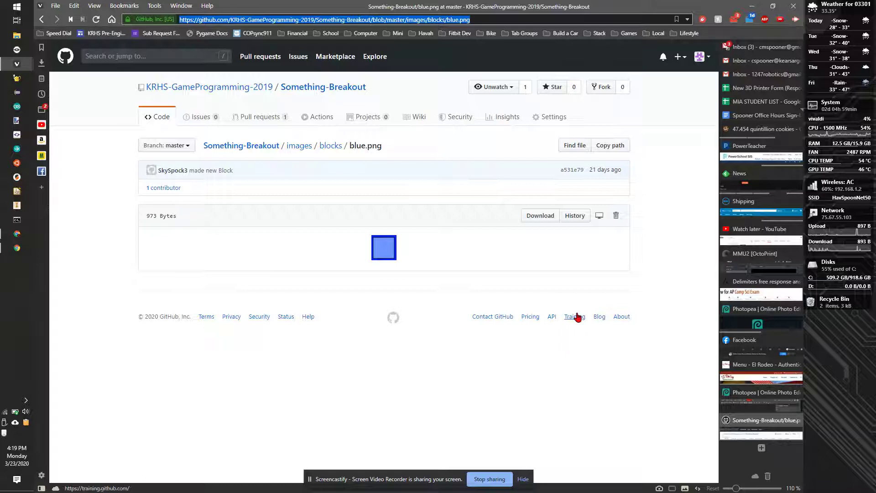
pyautogui.click(545, 221)
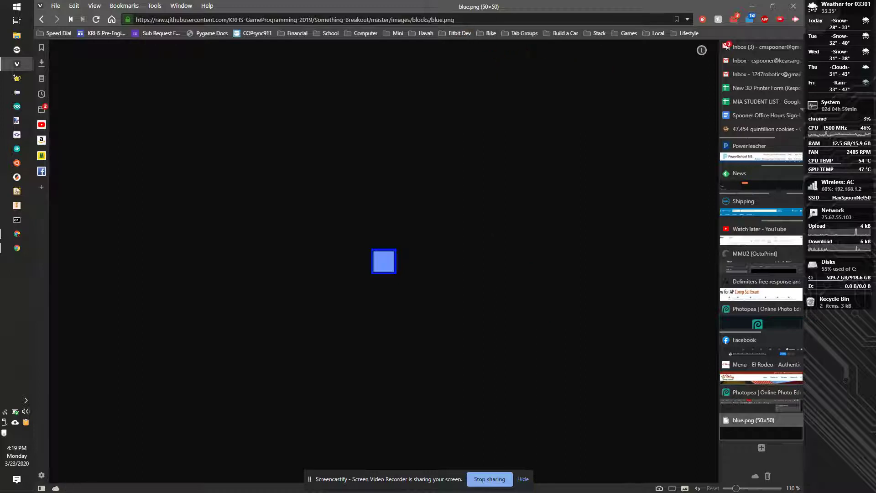
# Copy the web address of the raw blue.png image.
pyautogui.click(456, 19)
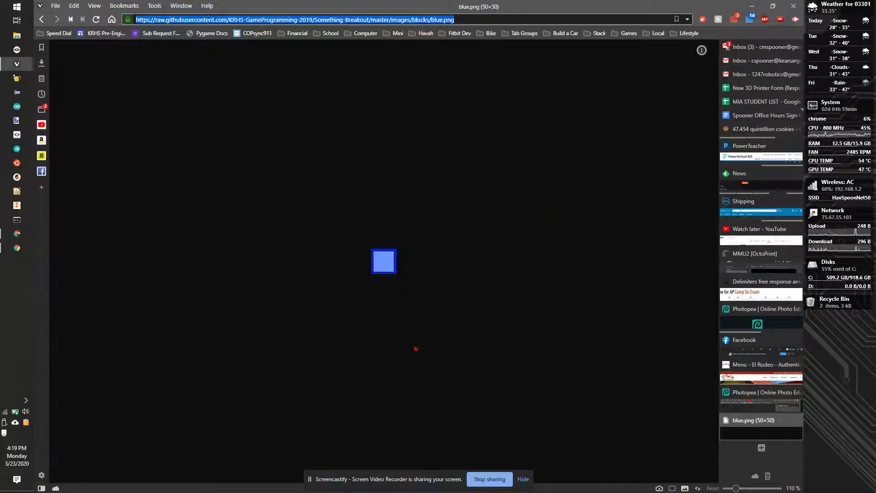
pyautogui.rightClick(388, 259)
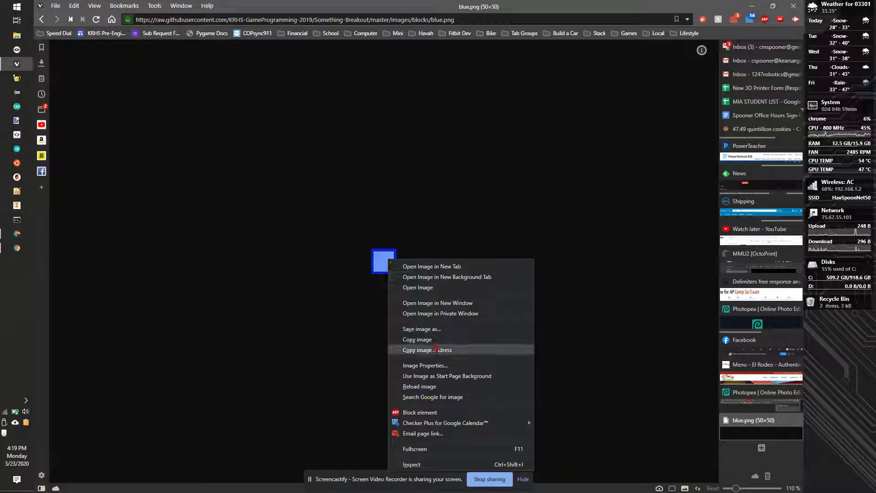
pyautogui.click(596, 222)
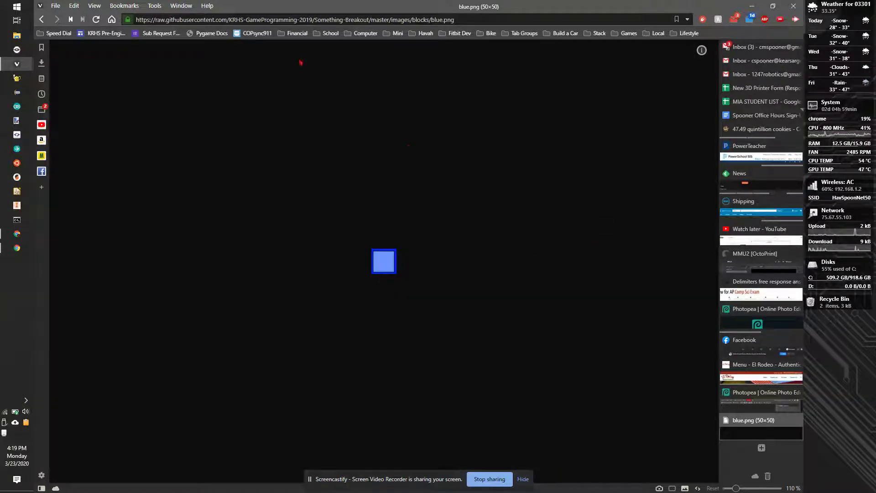
# Switch to Photopea and create a new 1280 × 720 px project named Block with a white background.
pyautogui.moveTo(768, 398)
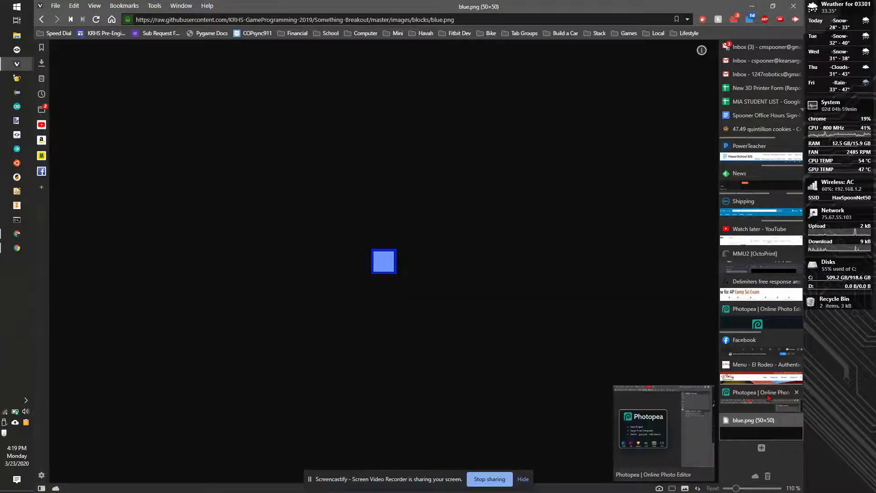
pyautogui.click(768, 398)
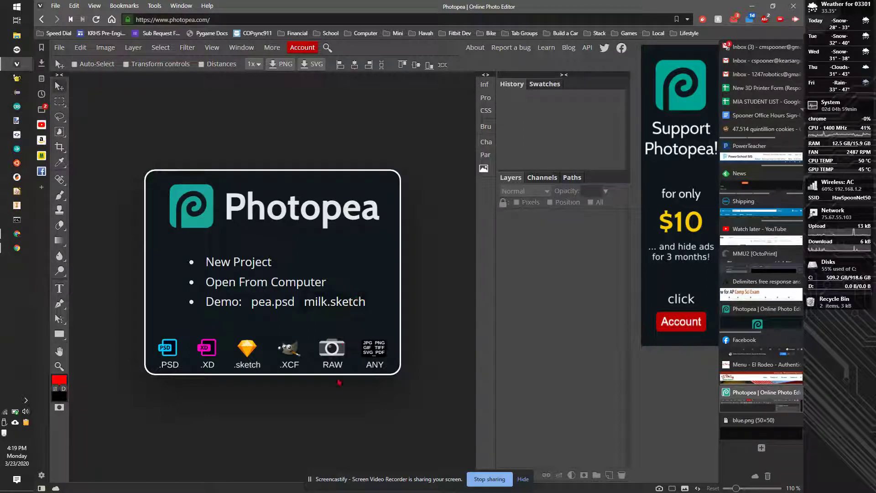
pyautogui.click(225, 263)
pyautogui.write('B')
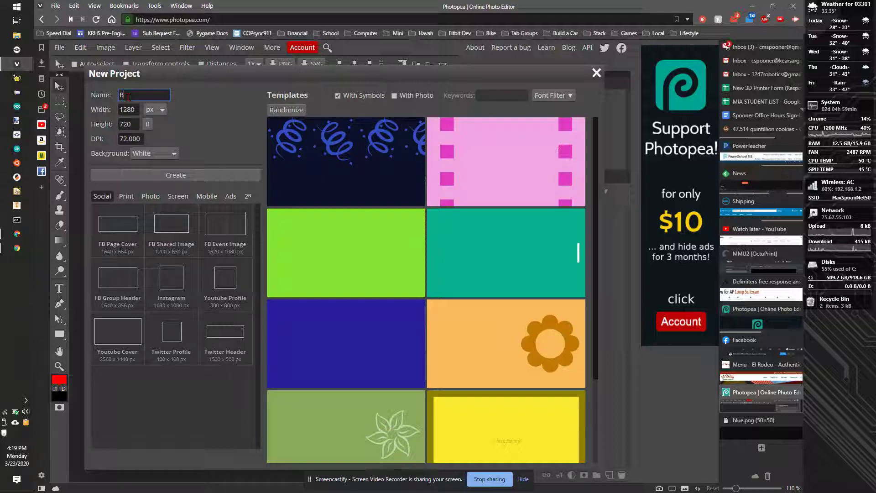
pyautogui.write('luek')
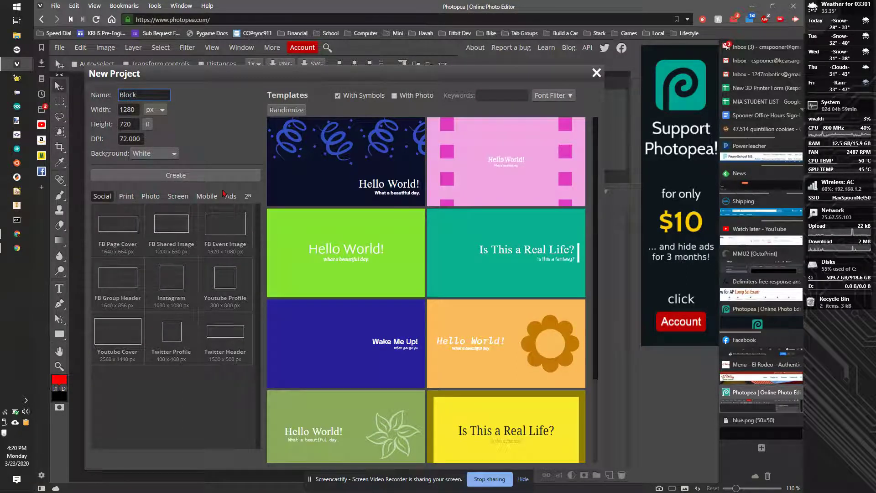
pyautogui.click(180, 177)
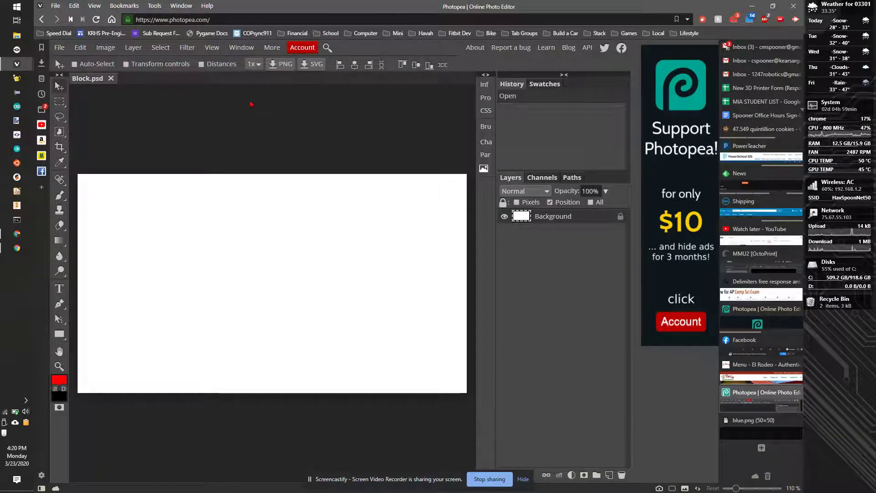
# Open blue.png from the copied URL as a new project.
pyautogui.click(59, 48)
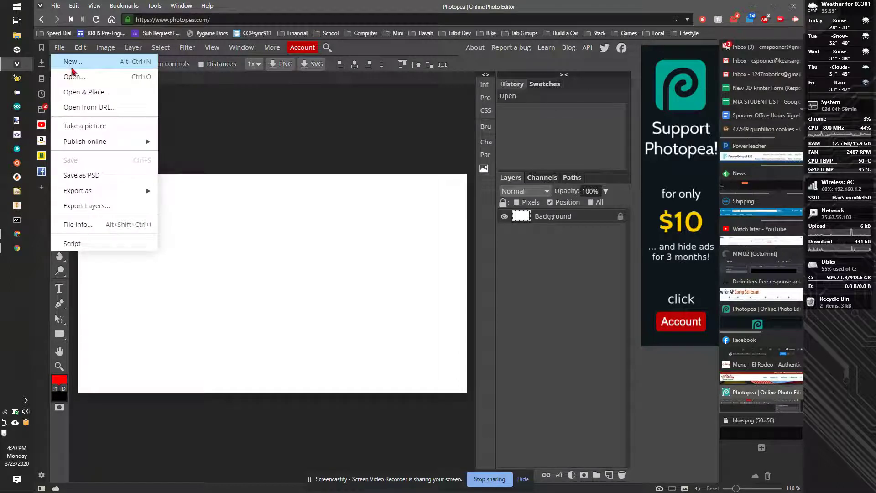
pyautogui.click(84, 107)
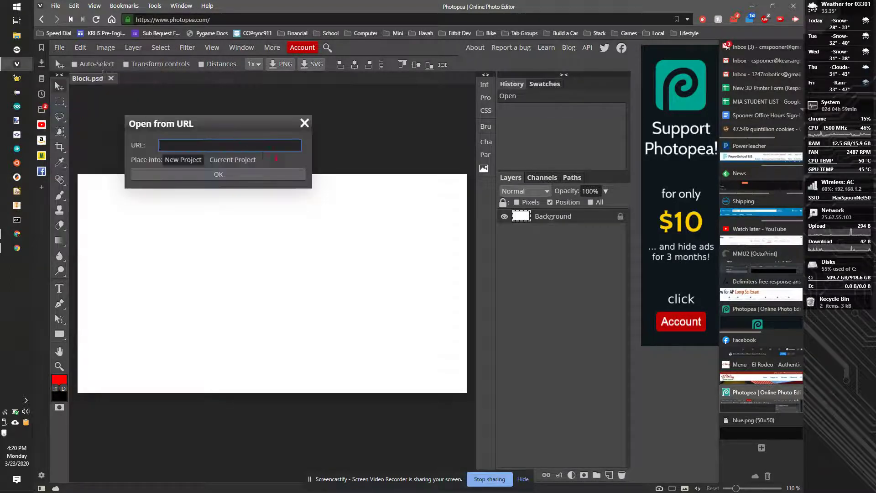
pyautogui.hotkey('ctrl', 'v')
pyautogui.click(218, 175)
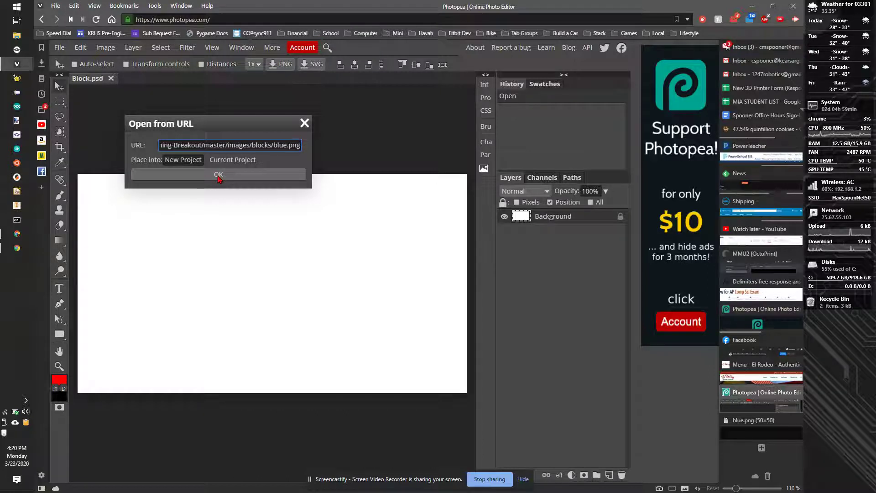
pyautogui.click(219, 176)
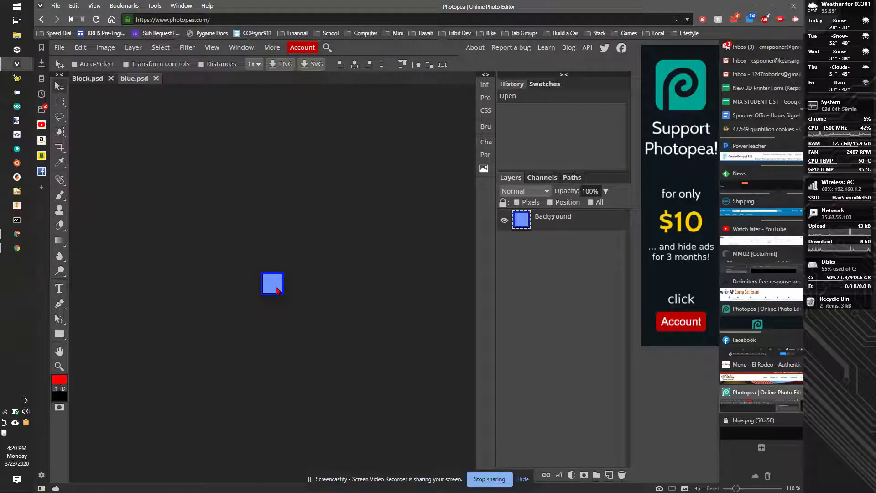
# Choose the Pencil Tool for the enlarged block image and set its size to 1 px.
pyautogui.hotkey('ctrl', '=')
pyautogui.hotkey('ctrl', '=')
pyautogui.hotkey('ctrl', '=')
pyautogui.hotkey('ctrl', '=')
pyautogui.hotkey('ctrl', '=')
pyautogui.hotkey('ctrl', '=')
pyautogui.hotkey('ctrl', '=')
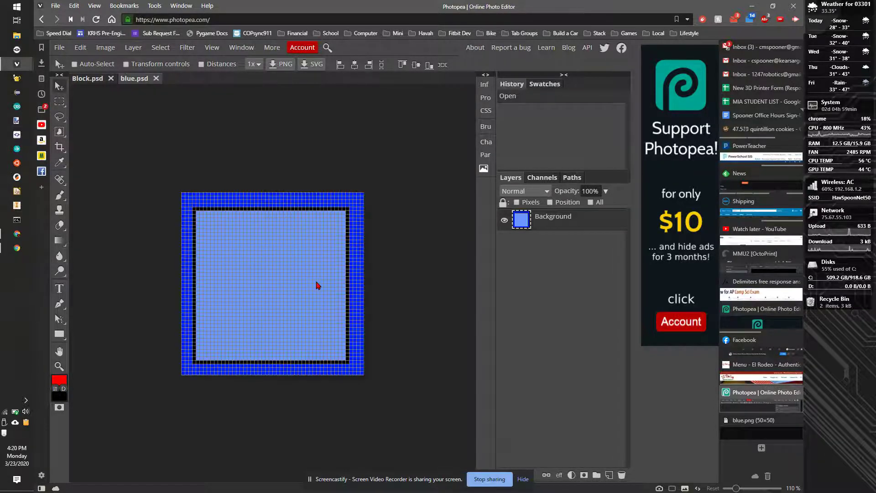
pyautogui.hotkey('ctrl', '=')
pyautogui.hotkey('ctrl', '=')
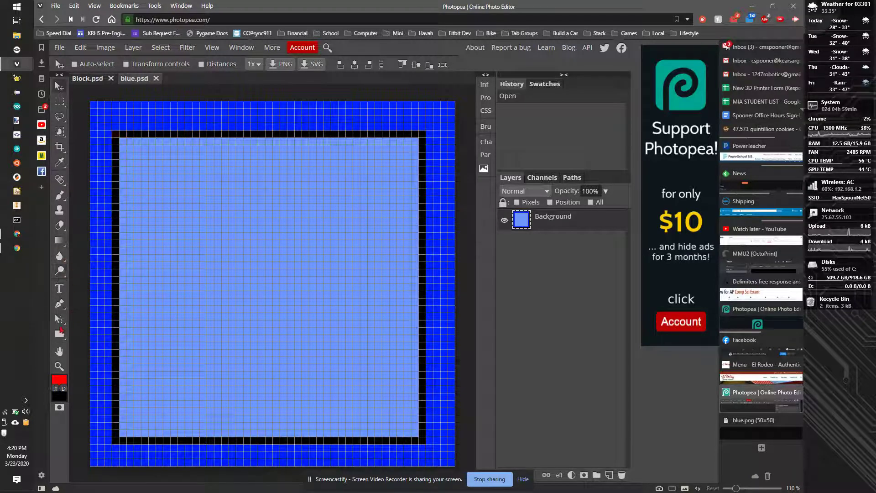
pyautogui.click(59, 320)
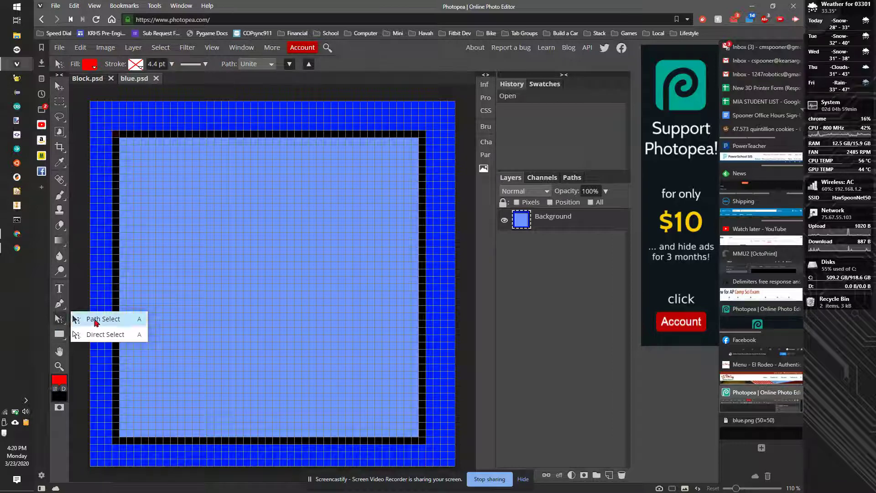
pyautogui.click(58, 306)
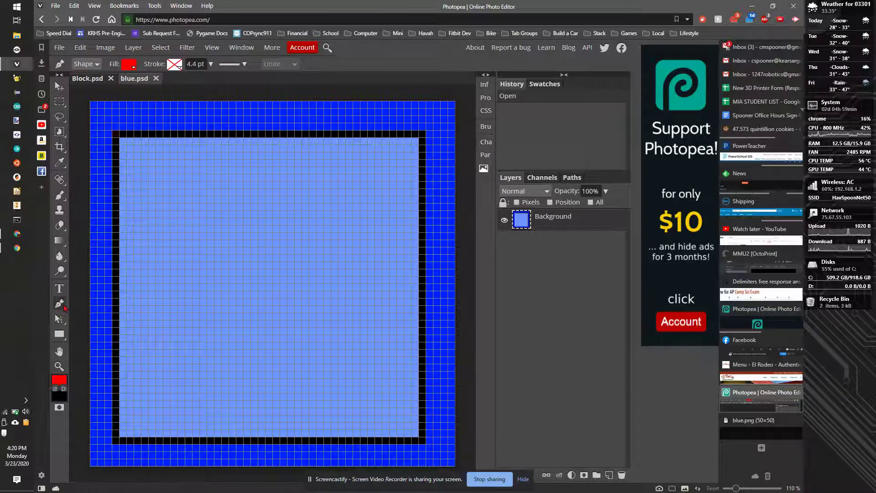
pyautogui.click(64, 308)
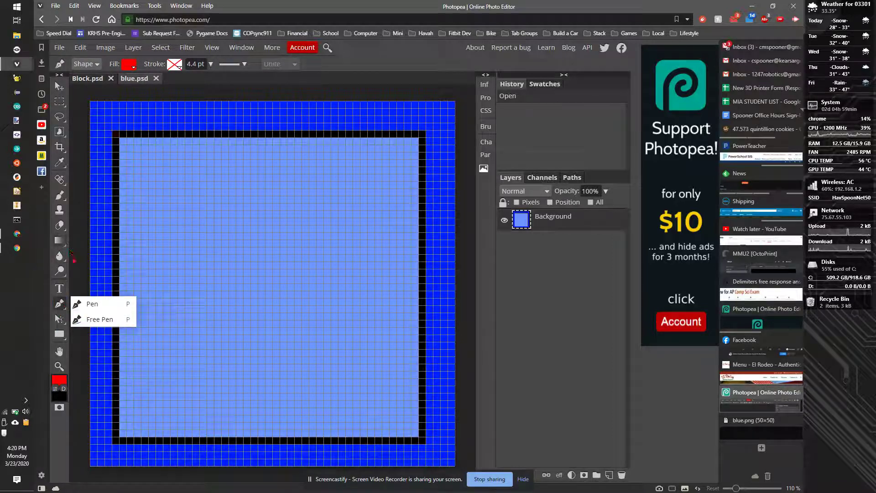
pyautogui.click(59, 196)
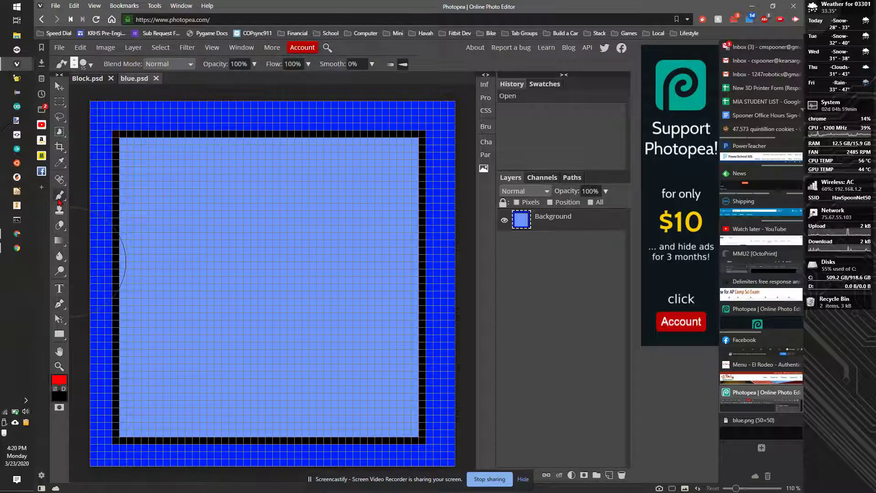
pyautogui.click(60, 200)
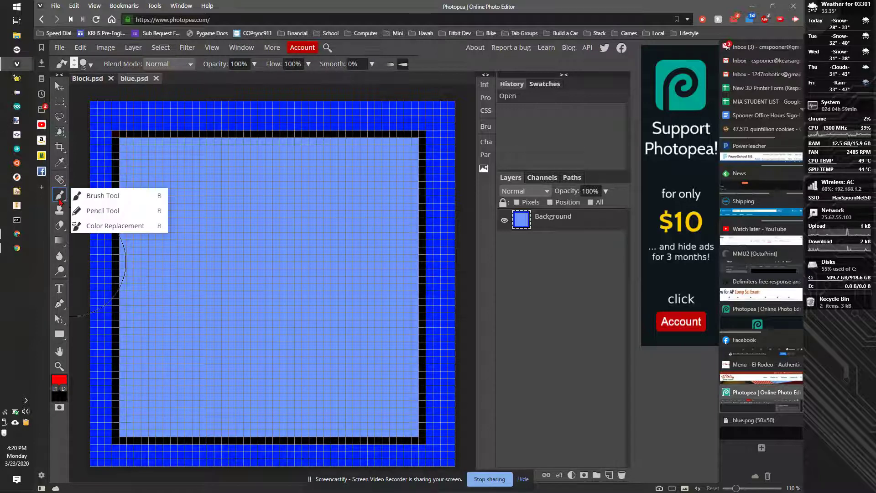
pyautogui.click(114, 210)
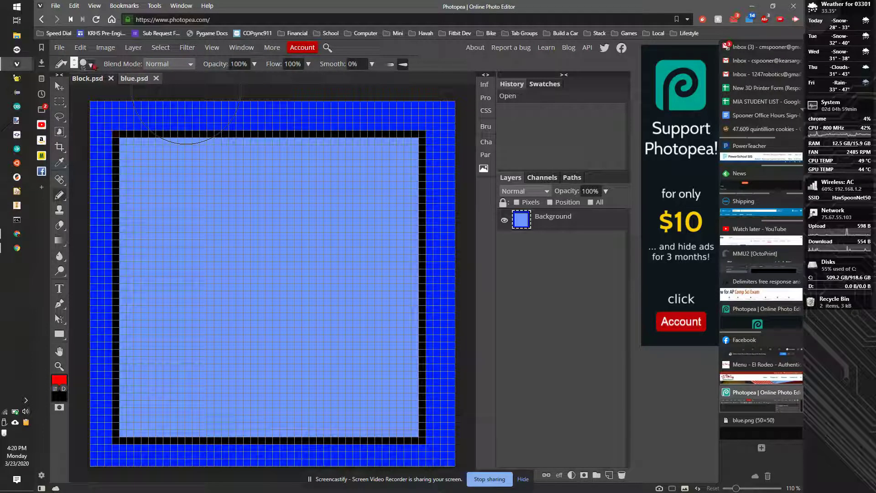
pyautogui.click(91, 66)
pyautogui.moveTo(110, 91); pyautogui.dragTo(85, 91)
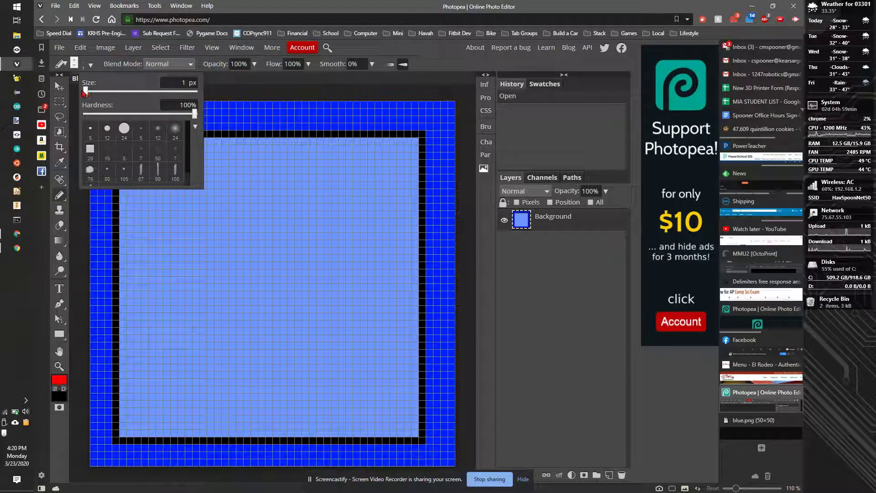
# Set the foreground color to the dark teal 277486.
pyautogui.click(62, 385)
pyautogui.moveTo(261, 201)
pyautogui.mouseDown()
pyautogui.moveTo(219, 216)
pyautogui.moveTo(222, 199)
pyautogui.mouseUp()
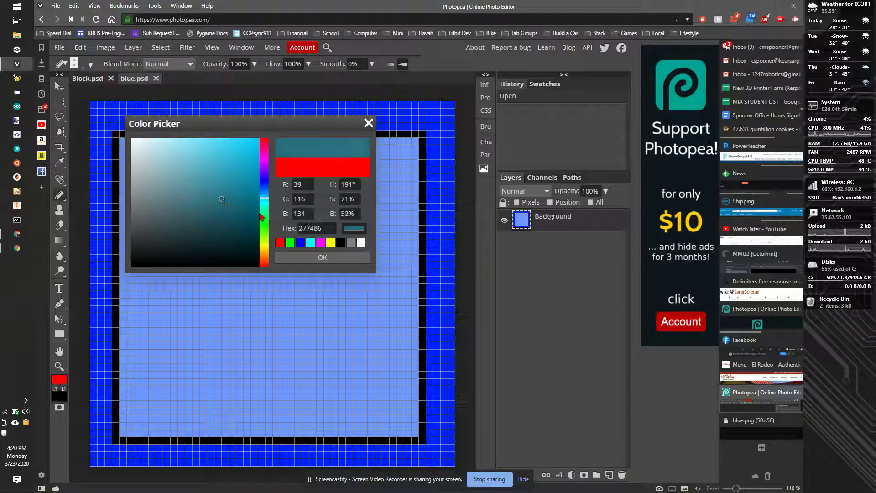
pyautogui.click(312, 257)
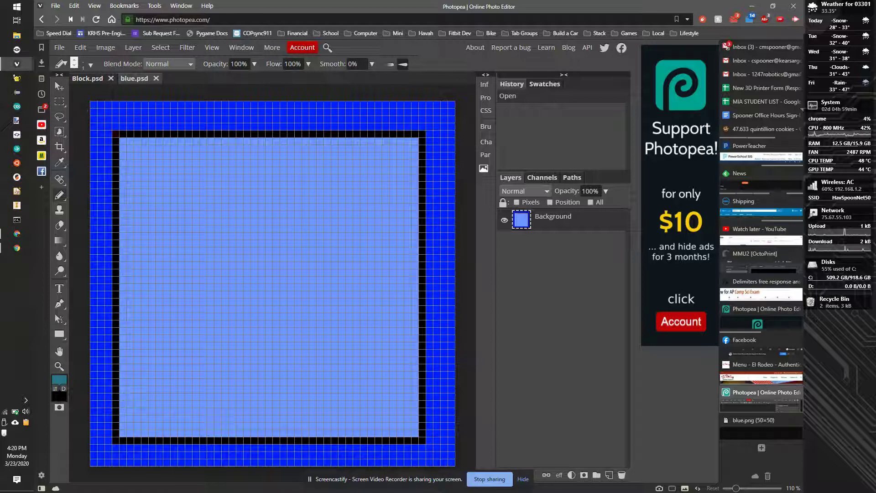
# Pencil a patch of teal pixels over the upper-left corner of the blue border, plus one separate pixel along its upper edge.
pyautogui.click(94, 104)
pyautogui.click(100, 104)
pyautogui.click(108, 104)
pyautogui.moveTo(104, 104)
pyautogui.mouseDown()
pyautogui.moveTo(141, 105)
pyautogui.moveTo(108, 113)
pyautogui.moveTo(137, 112)
pyautogui.moveTo(128, 123)
pyautogui.moveTo(100, 127)
pyautogui.mouseUp()
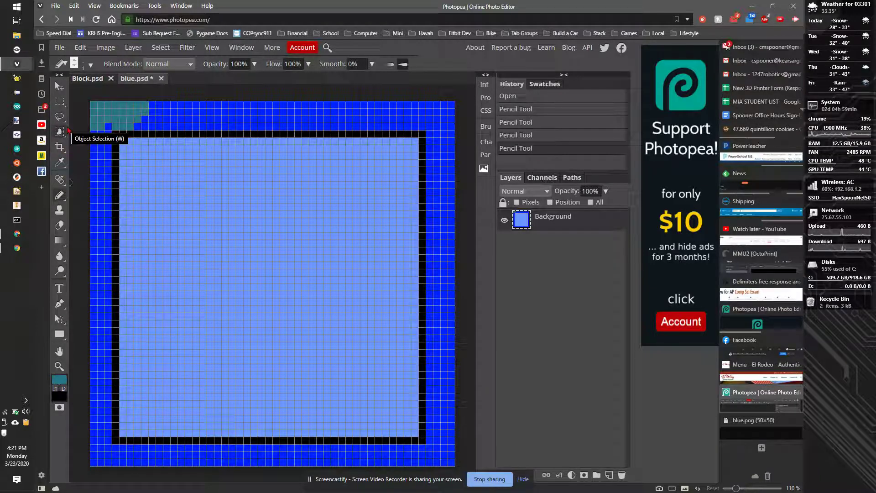
pyautogui.click(215, 119)
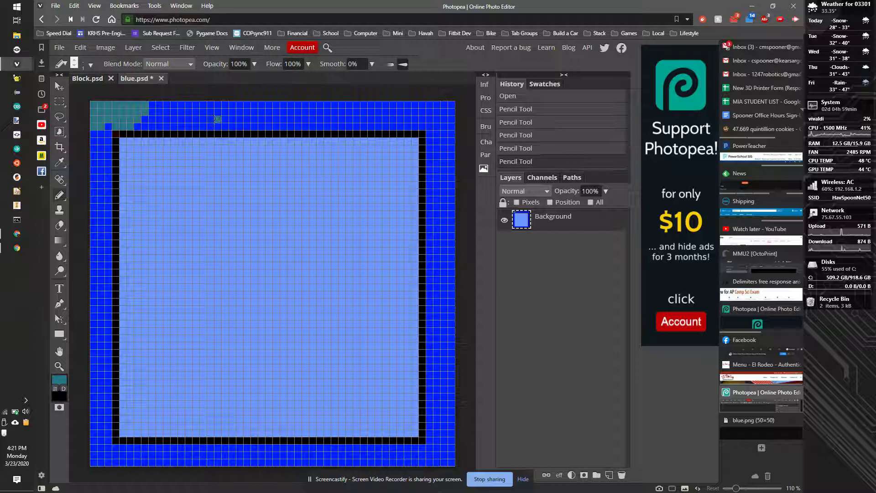
# Select the block's dark blue border with the Magic Wand.
pyautogui.rightClick(59, 133)
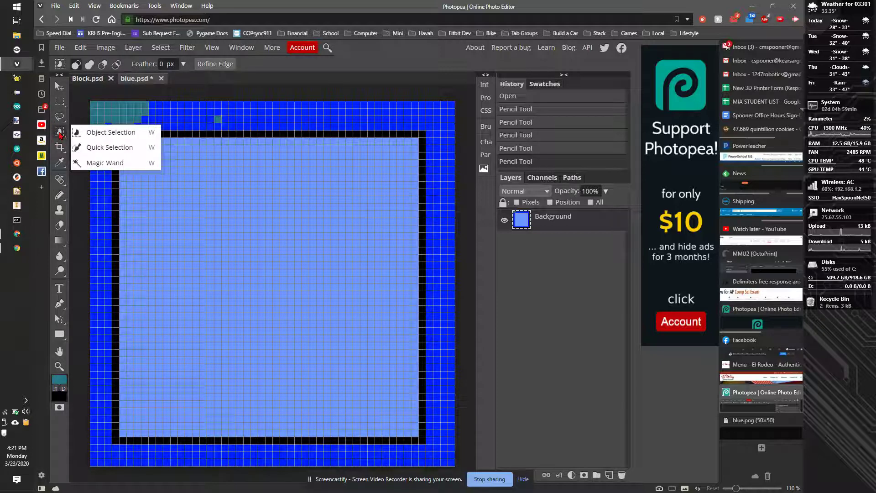
pyautogui.click(94, 163)
pyautogui.click(258, 129)
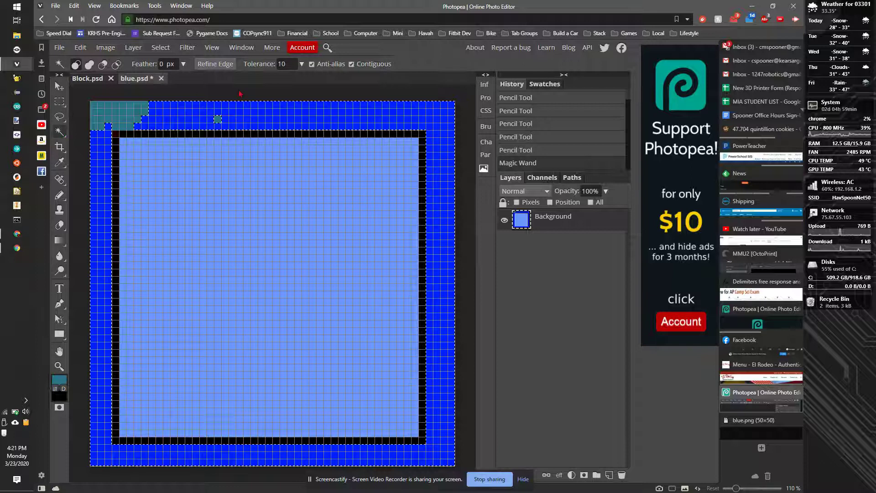
pyautogui.rightClick(258, 114)
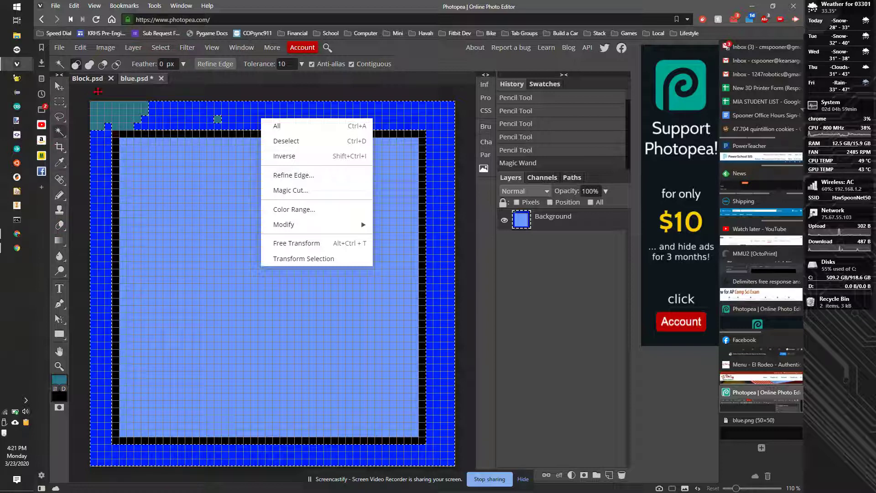
pyautogui.click(110, 49)
pyautogui.moveTo(127, 51)
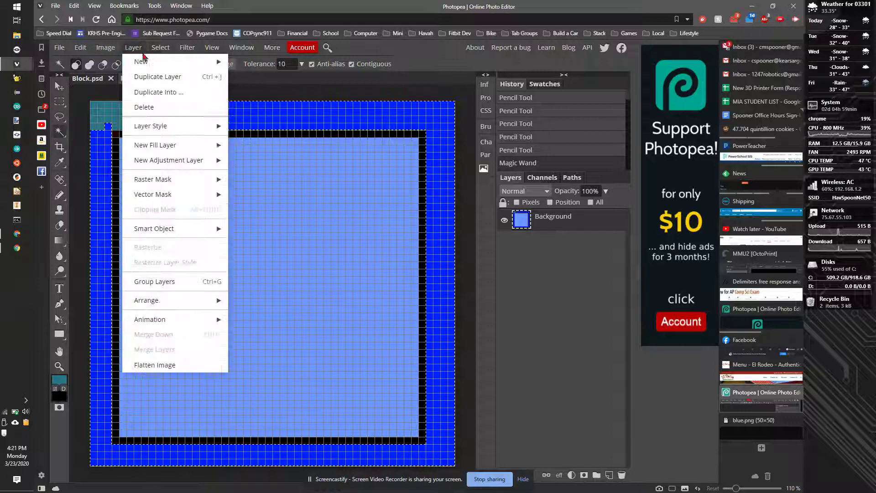
pyautogui.click(285, 92)
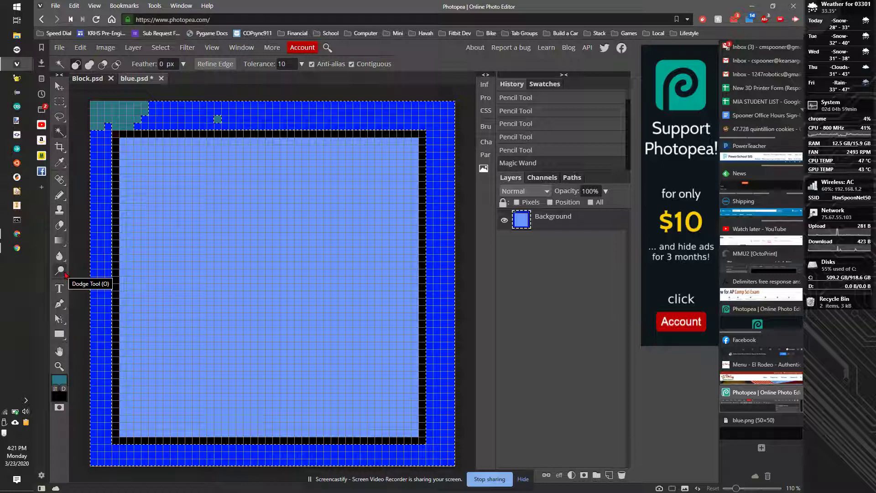
# Try to recolor the upper part of the selected blue border with the Color Replacement tool.
pyautogui.click(60, 256)
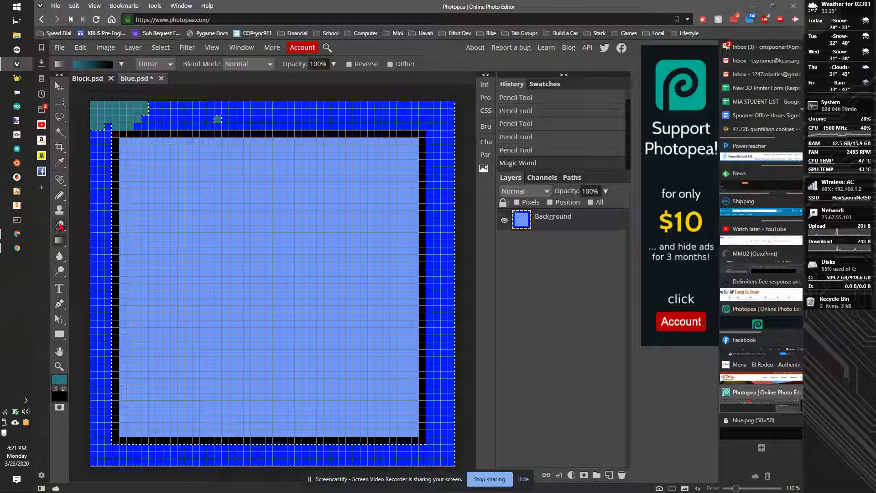
pyautogui.click(60, 225)
pyautogui.rightClick(64, 229)
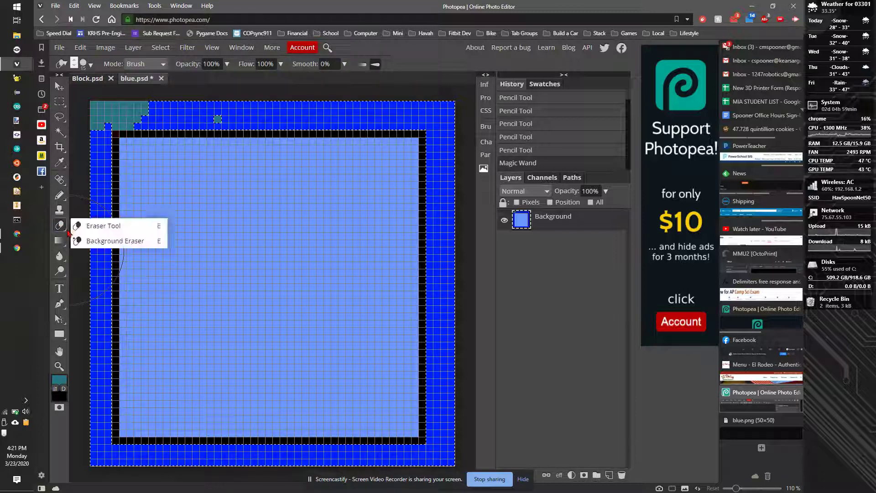
pyautogui.click(59, 210)
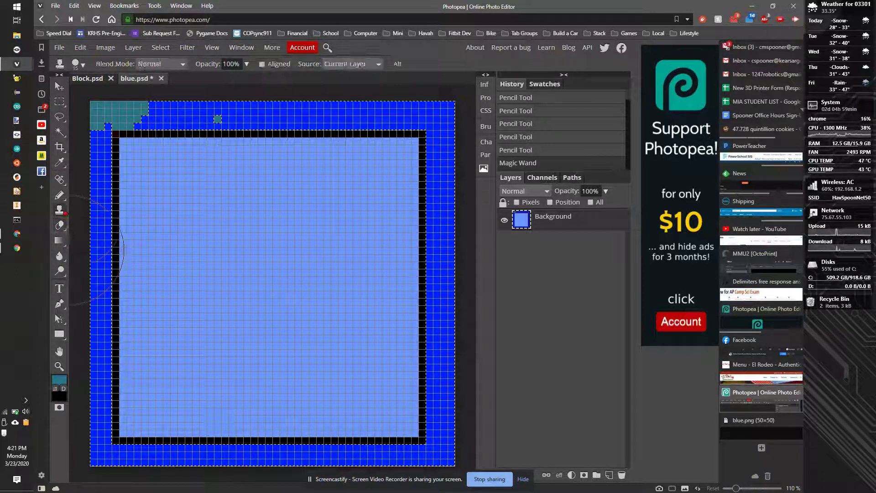
pyautogui.rightClick(61, 200)
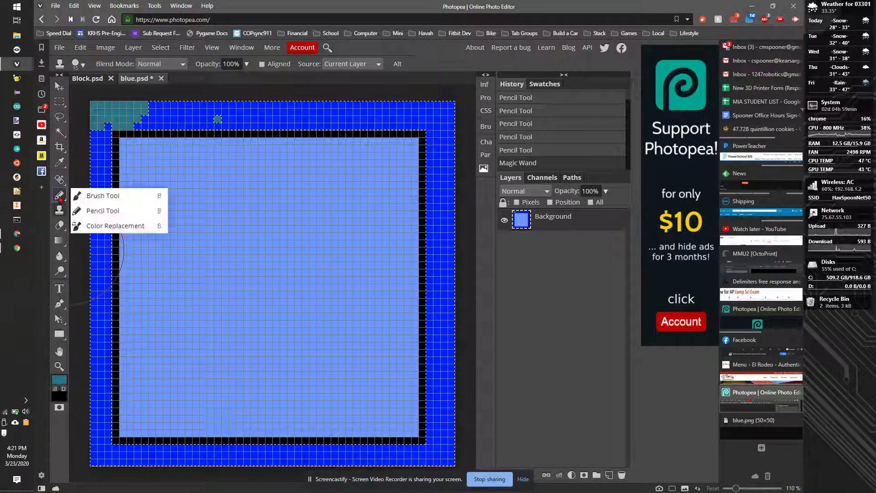
pyautogui.click(86, 226)
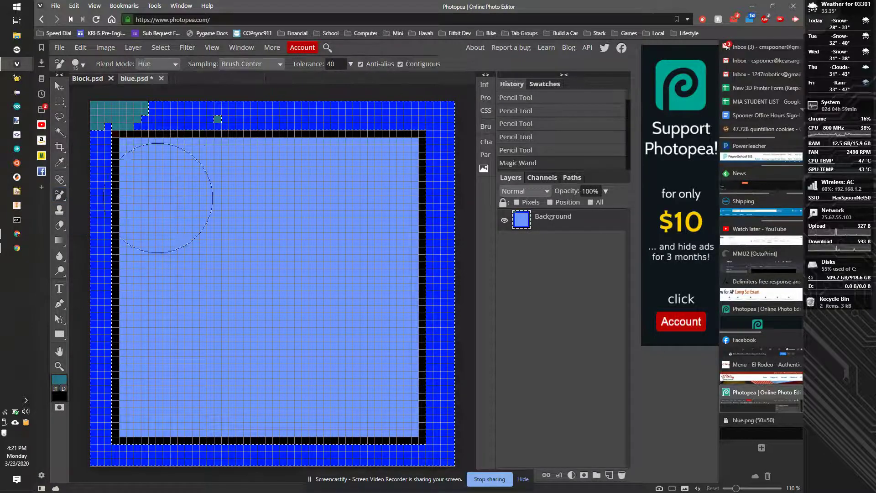
pyautogui.click(180, 129)
pyautogui.click(186, 123)
pyautogui.click(184, 123)
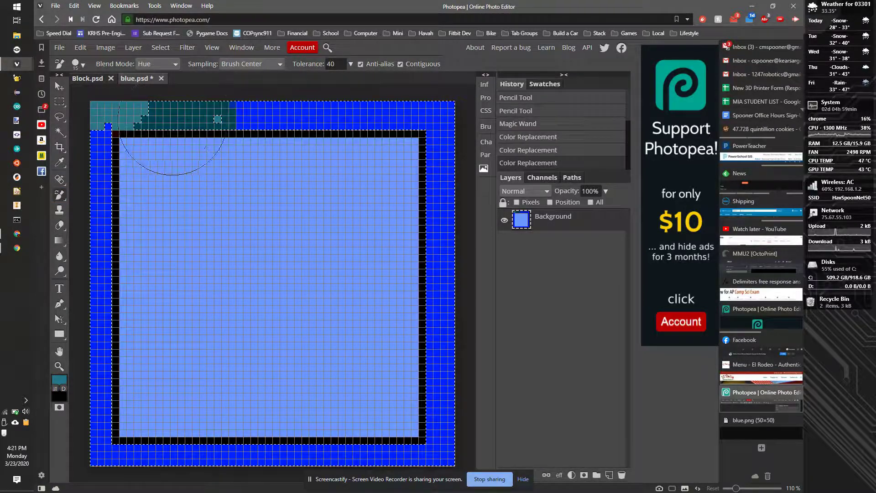
pyautogui.click(171, 115)
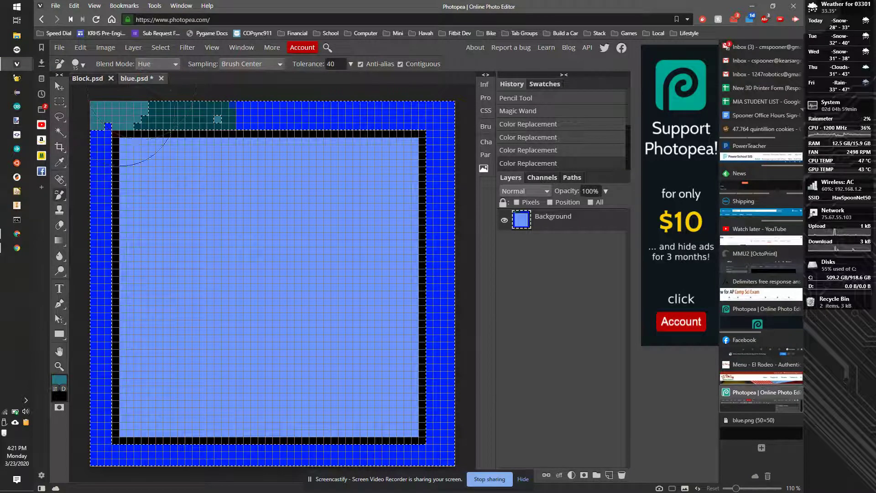
# Undo the color replacement strokes on the border.
pyautogui.click(86, 179)
pyautogui.hotkey('ctrl', 'z')
pyautogui.hotkey('ctrl', 'z')
pyautogui.hotkey('ctrl', 'z')
pyautogui.hotkey('ctrl', 'z')
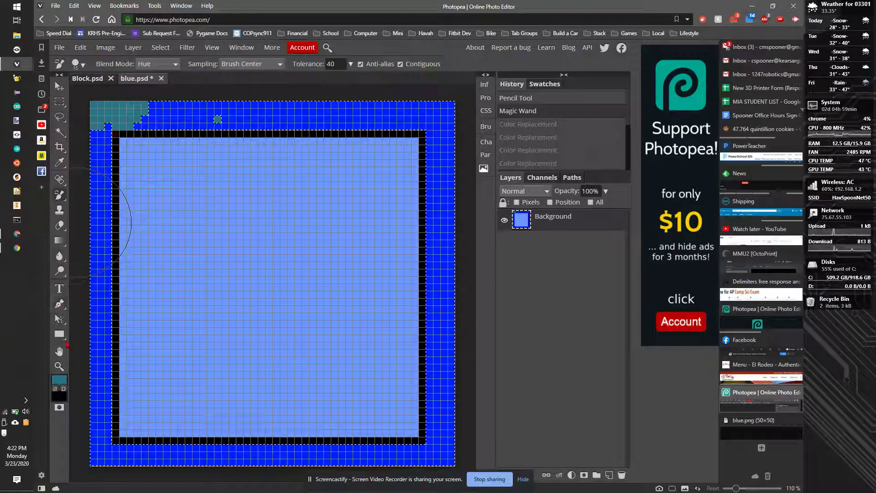
# Fill the selected blue border with the dark teal foreground color using the Paint Bucket Tool.
pyautogui.click(63, 338)
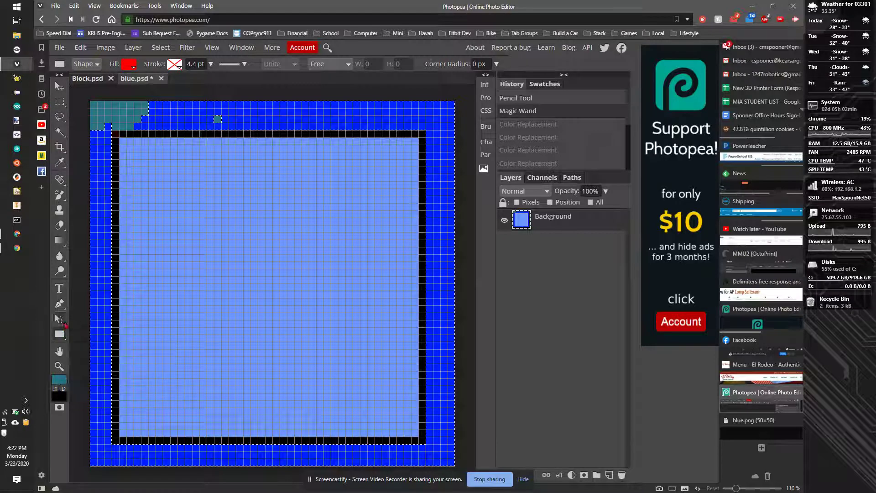
pyautogui.click(64, 323)
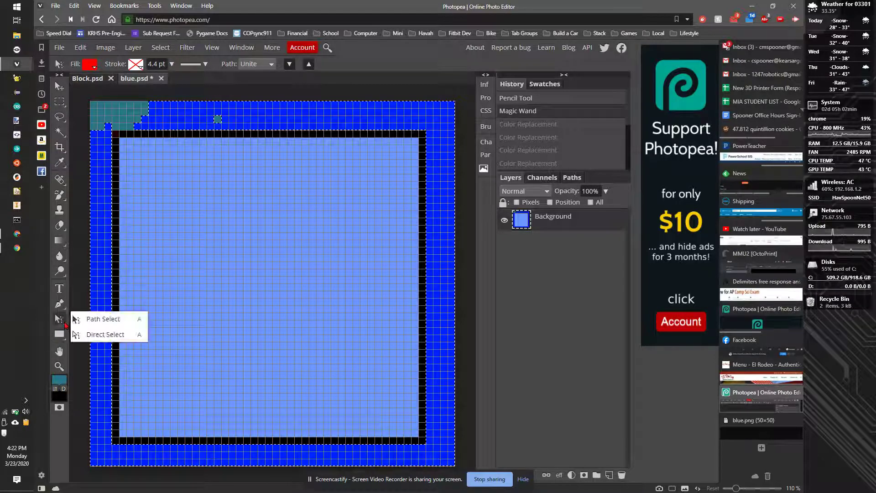
pyautogui.click(60, 304)
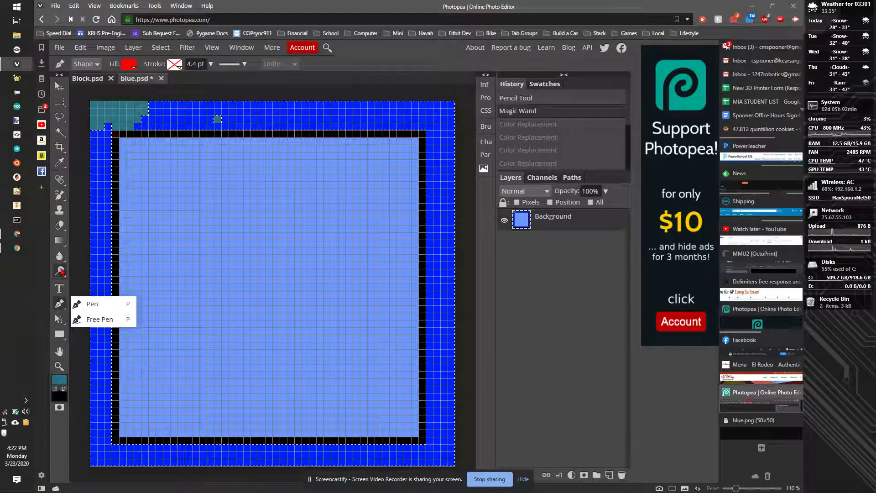
pyautogui.click(61, 271)
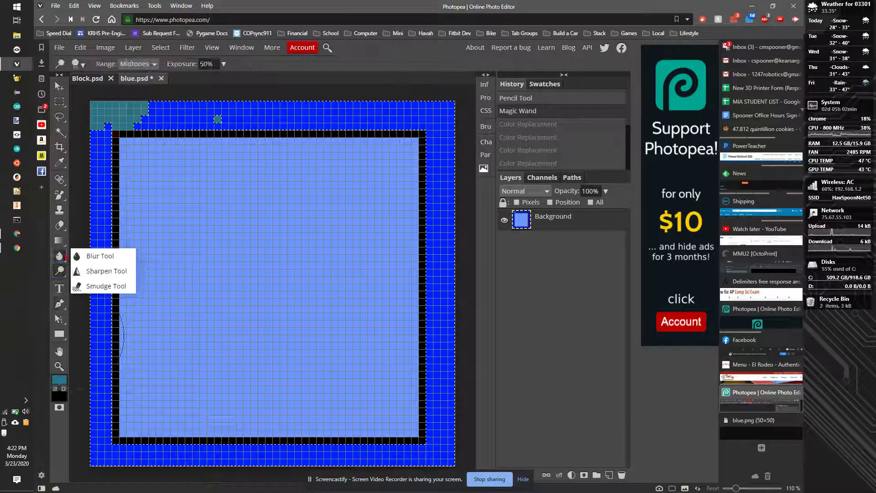
pyautogui.click(65, 258)
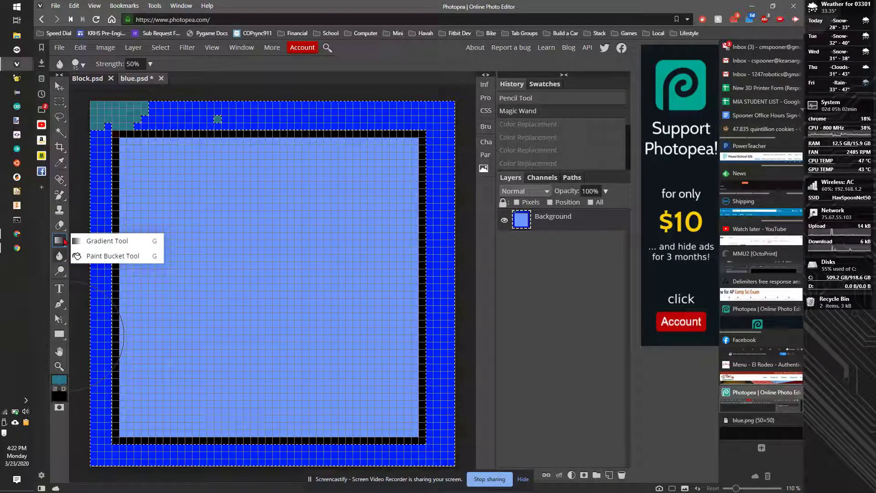
pyautogui.click(59, 238)
pyautogui.click(114, 257)
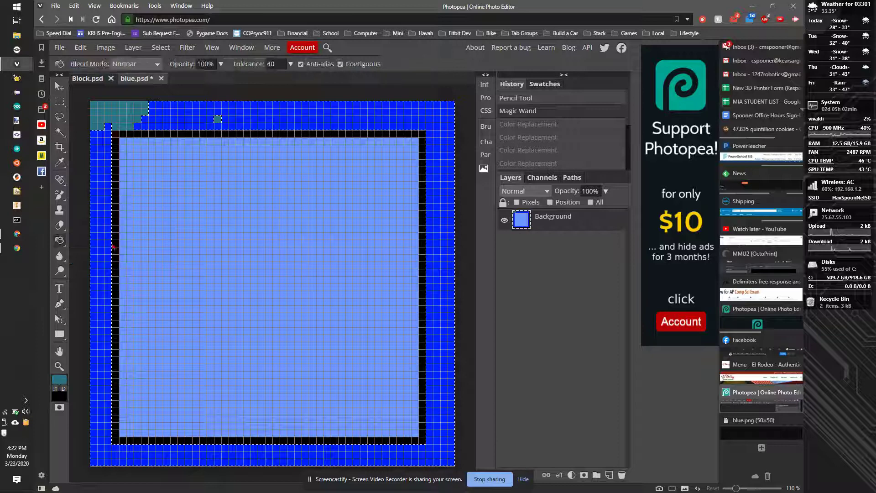
pyautogui.click(261, 115)
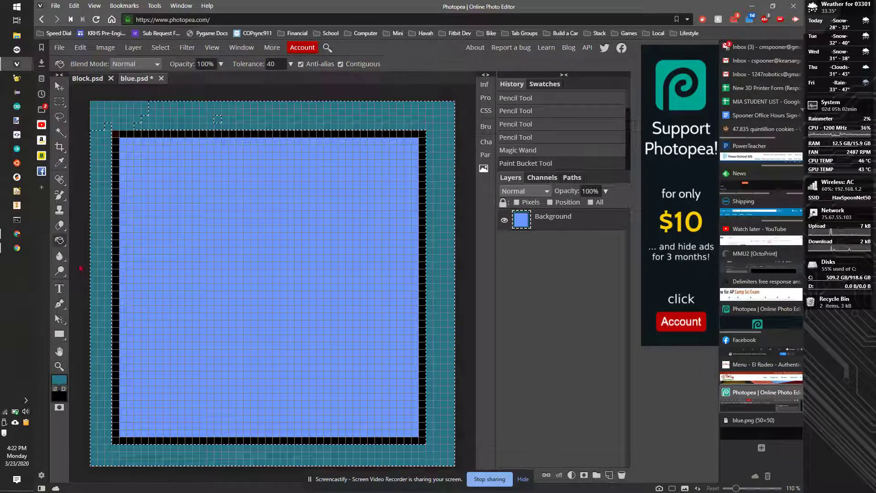
pyautogui.click(60, 241)
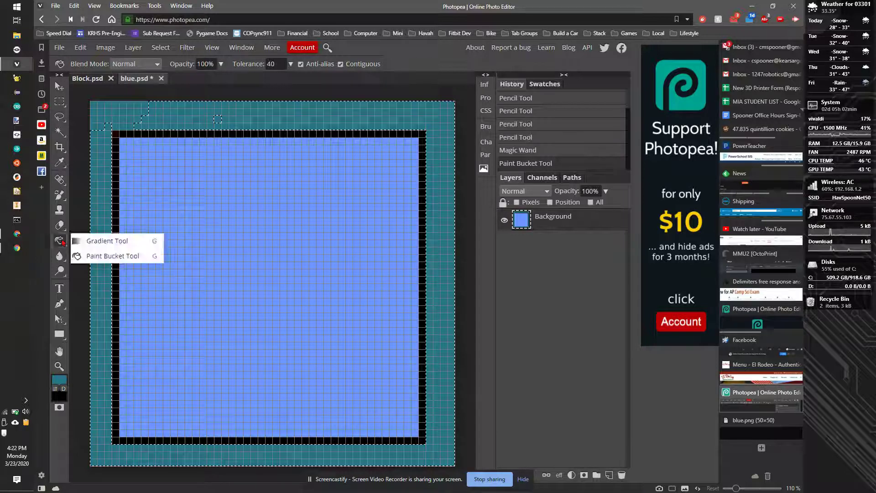
pyautogui.click(96, 240)
pyautogui.click(60, 242)
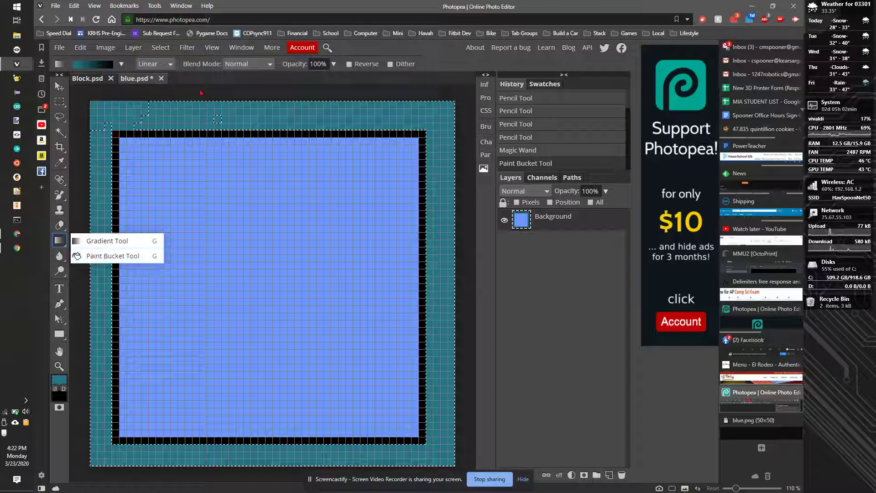
pyautogui.click(201, 93)
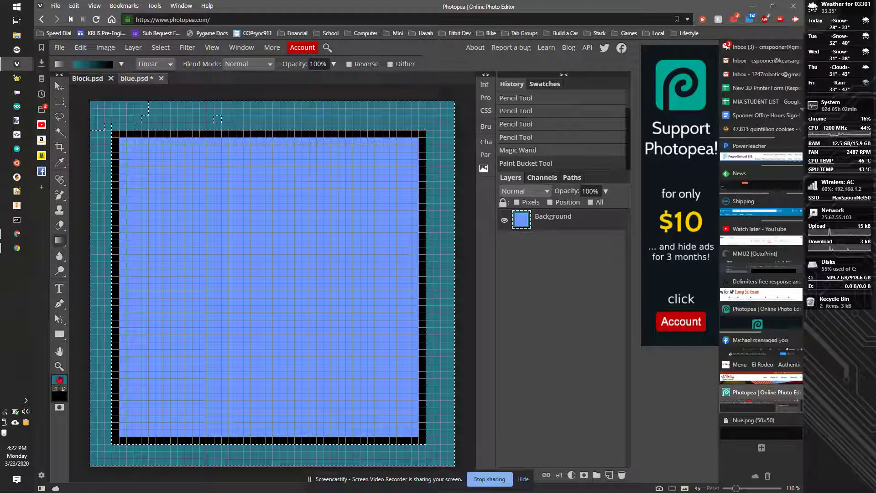
# Set the foreground color to the light teal 5fbed4.
pyautogui.click(59, 379)
pyautogui.moveTo(216, 179); pyautogui.dragTo(201, 160)
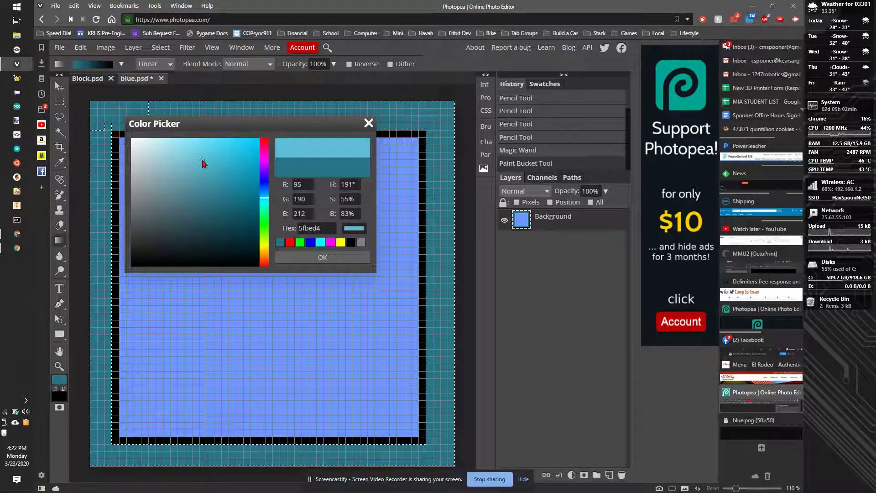
pyautogui.click(321, 258)
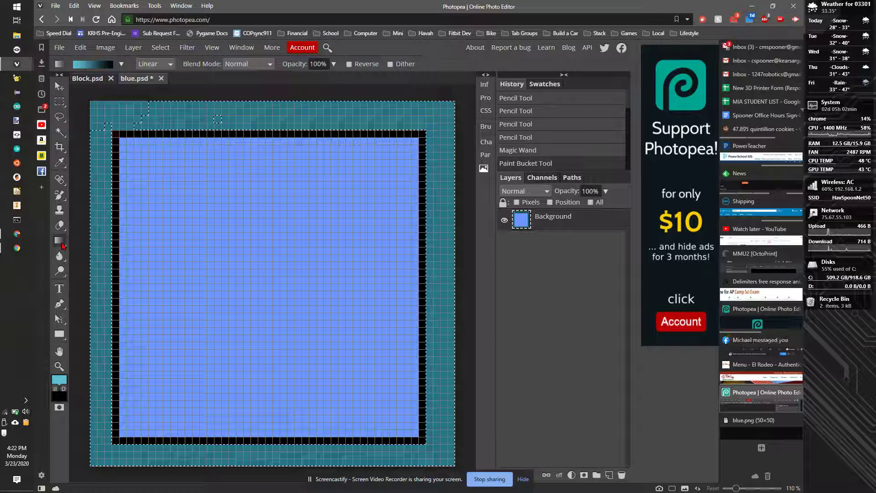
# Try to fill the block's center and border with the Paint Bucket Tool while the border is selected, and undo the border fill.
pyautogui.rightClick(62, 245)
pyautogui.click(108, 253)
pyautogui.click(190, 219)
pyautogui.click(199, 210)
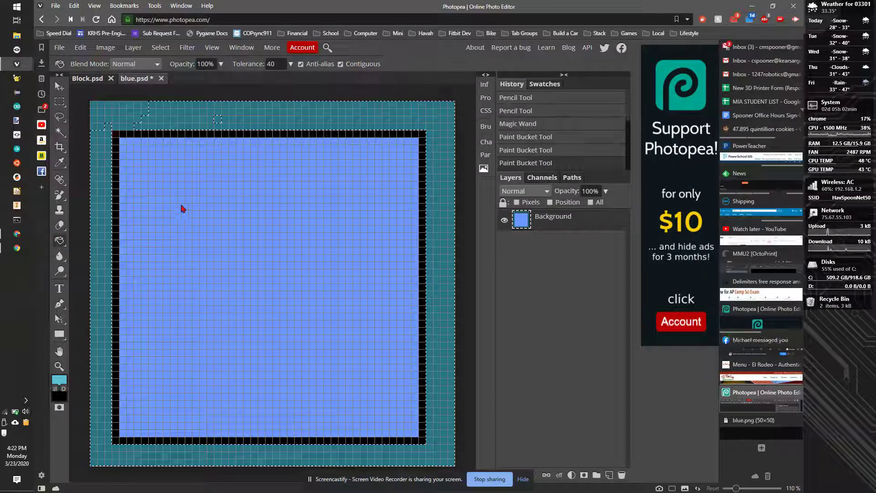
pyautogui.click(123, 114)
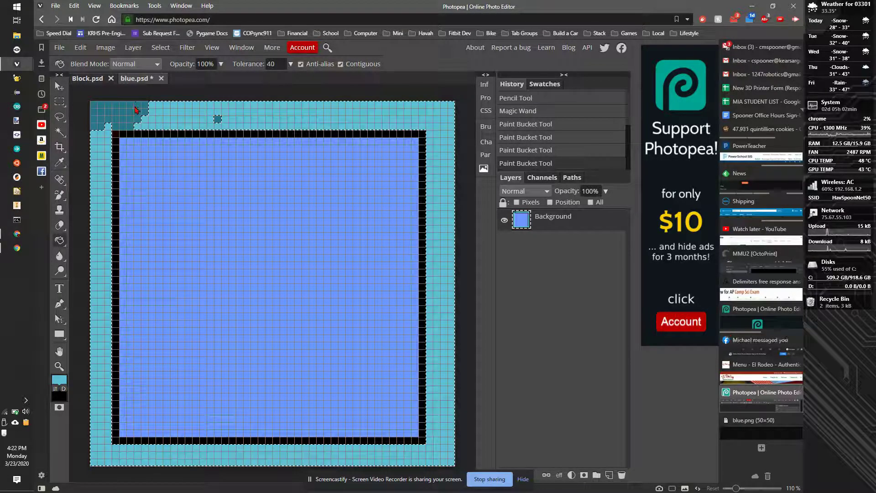
pyautogui.hotkey('ctrl', 'z')
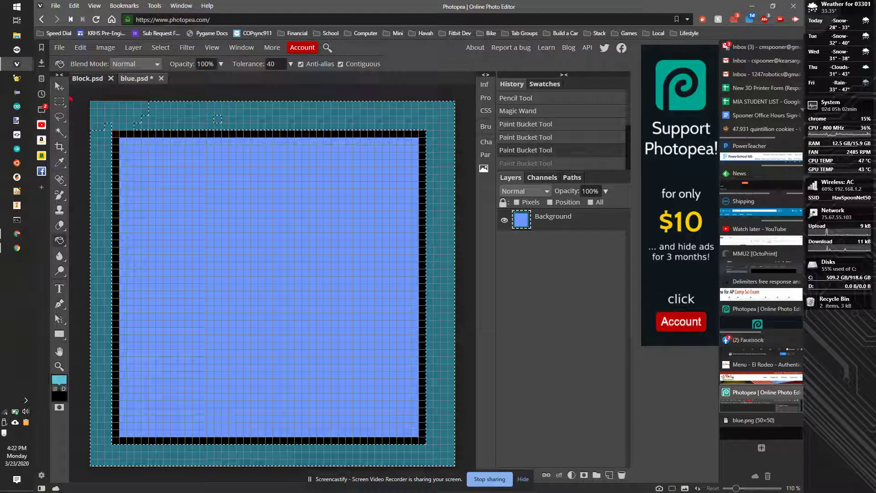
# Clear the border selection with Rectangle Select and fill the block's blue center with the light teal using the Paint Bucket Tool.
pyautogui.click(63, 106)
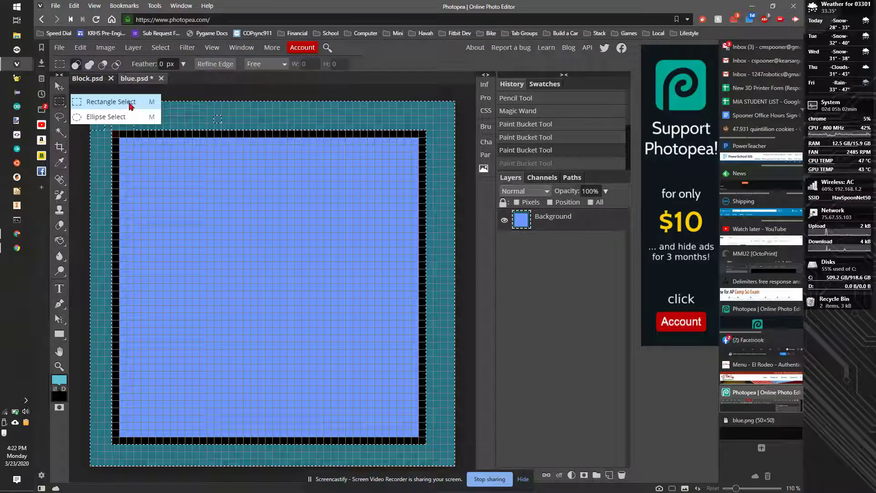
pyautogui.click(130, 106)
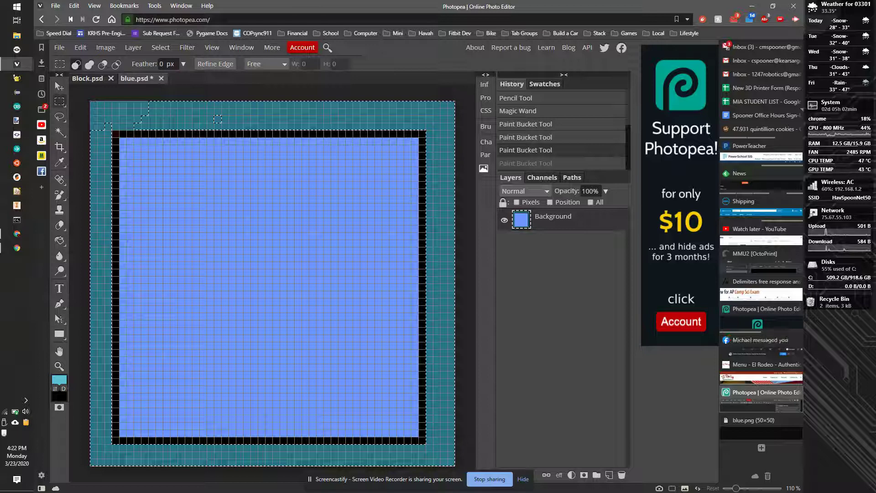
pyautogui.moveTo(90, 101); pyautogui.dragTo(456, 467)
pyautogui.click(217, 223)
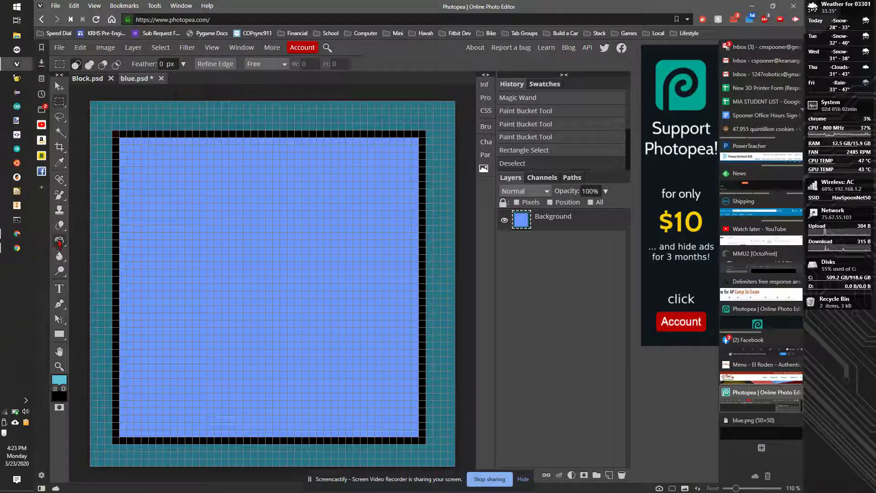
pyautogui.click(59, 241)
pyautogui.click(235, 201)
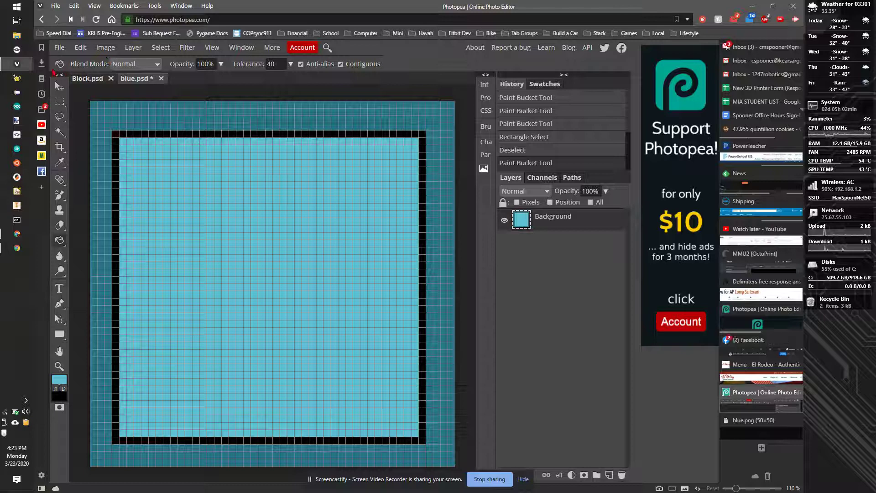
# Export the recolored block as a 50 × 50 px PNG at 100% quality.
pyautogui.click(59, 47)
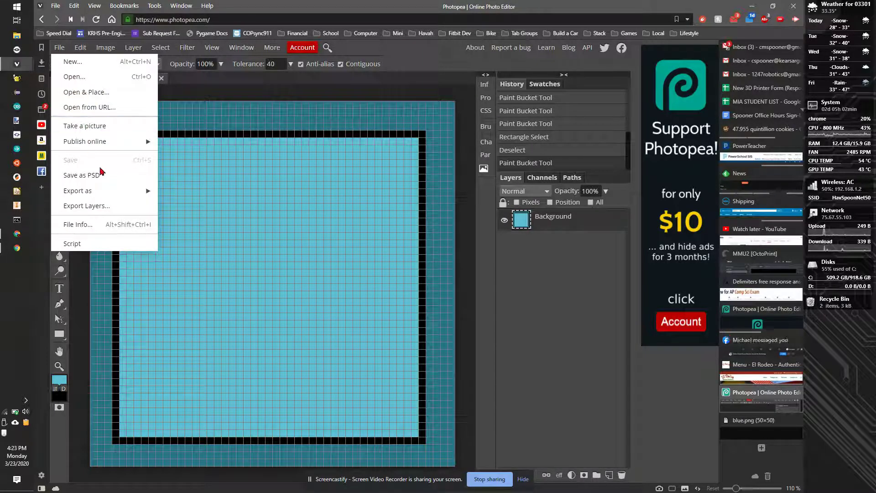
pyautogui.moveTo(137, 191)
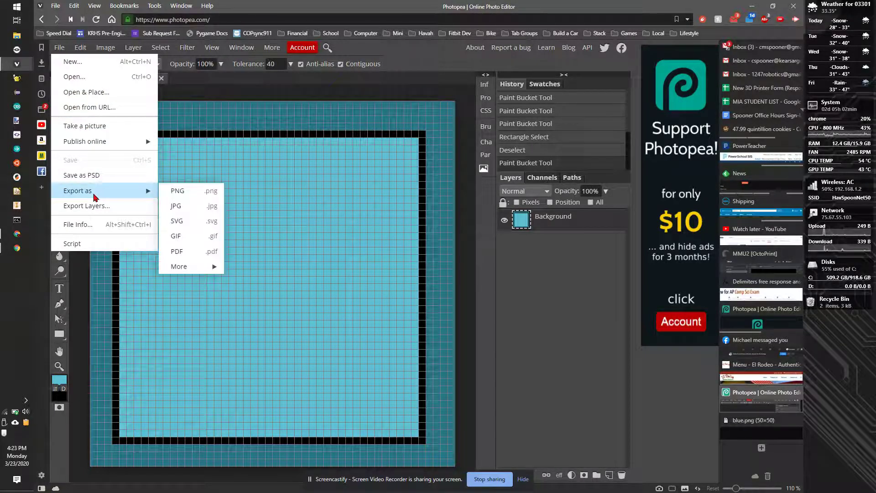
pyautogui.click(179, 191)
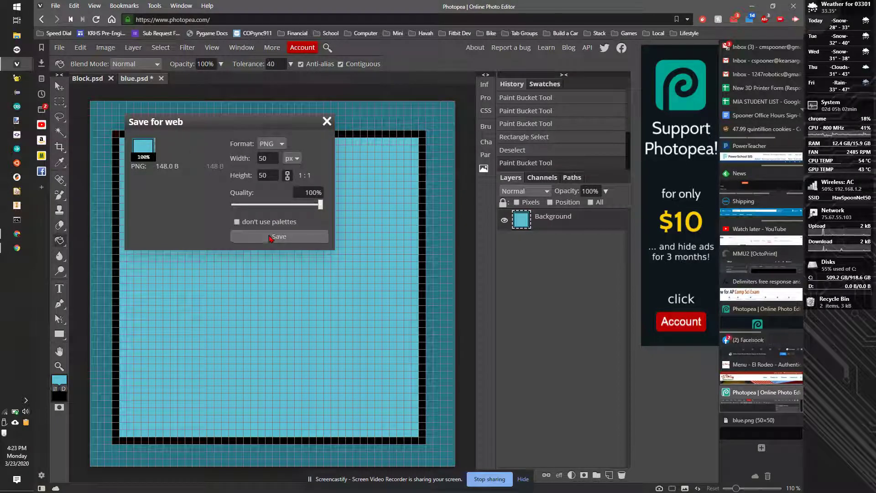
pyautogui.click(270, 237)
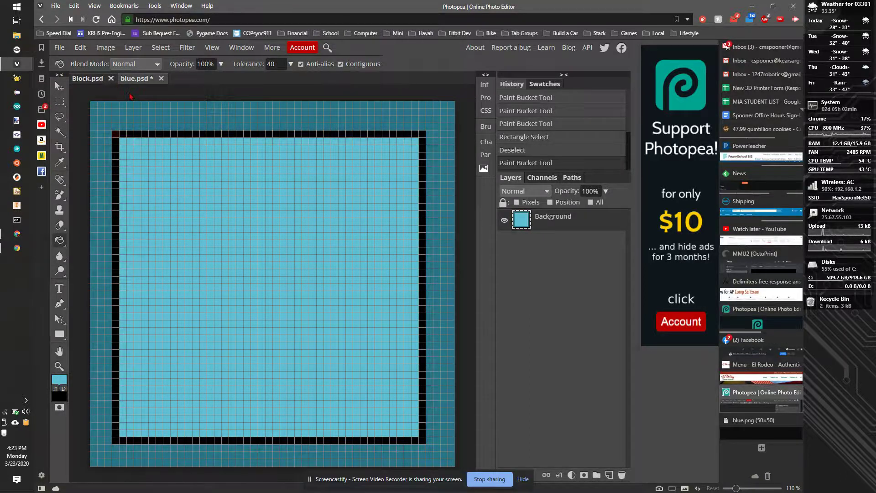
# Switch to the Downloads folder in File Explorer and rename the exported blue.png as teal.png.
pyautogui.press('ctrl+super+Right')
pyautogui.press('ctrl+super+Right')
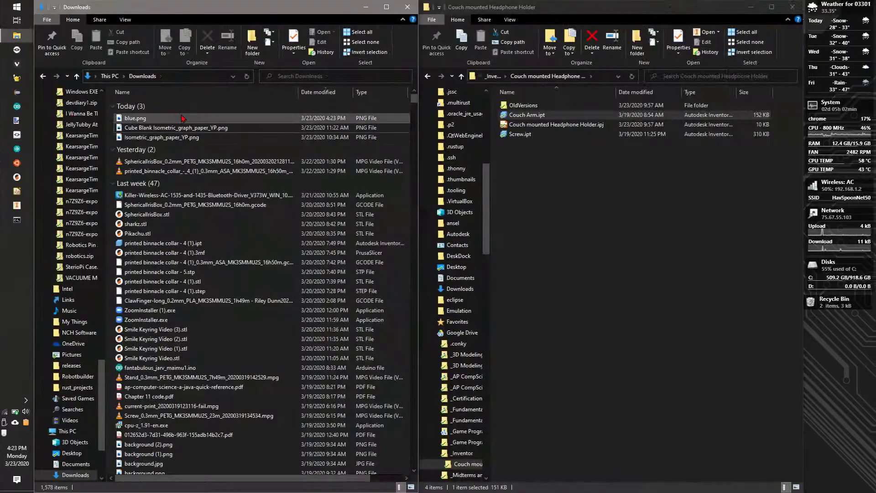
pyautogui.click(132, 120)
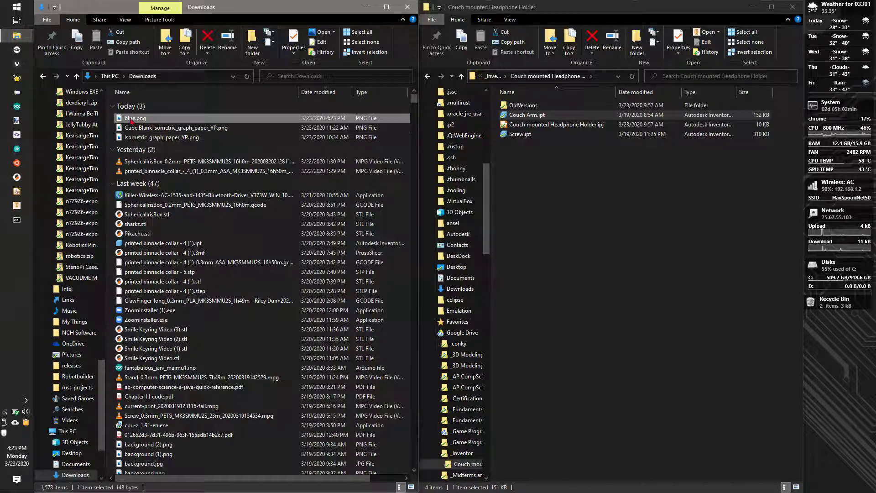
pyautogui.click(133, 119)
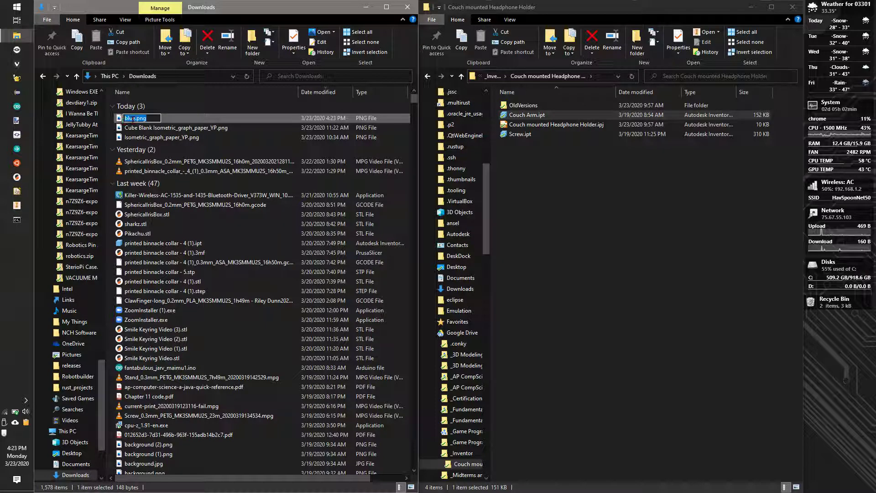
pyautogui.doubleClick(135, 119)
pyautogui.write('teal')
pyautogui.press('Return')
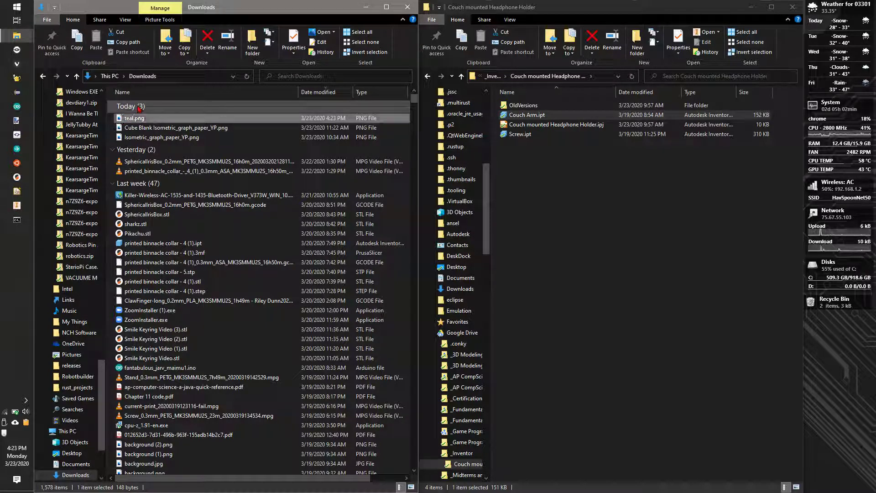
# Switch to the browser, return from the raw blue.png image to its GitHub page, and open the repository's blocks folder.
pyautogui.hotkey('alt', 'Tab')
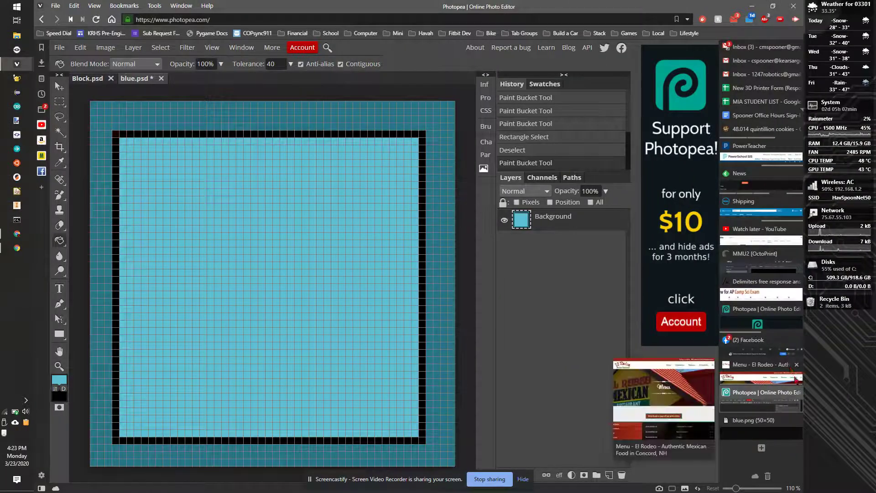
pyautogui.click(761, 421)
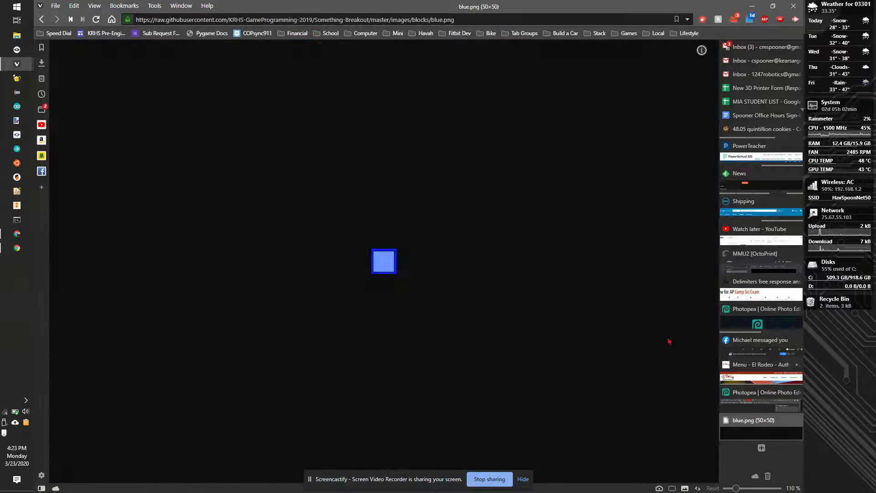
pyautogui.hotkey('alt', 'Left')
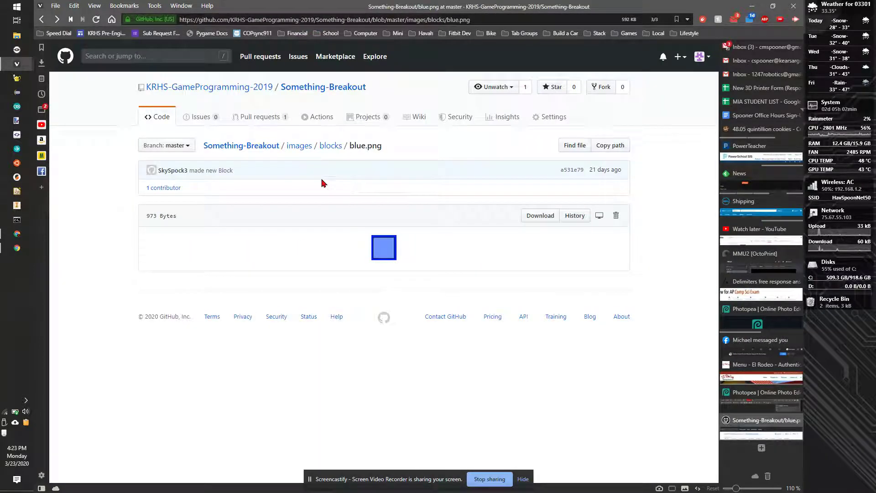
pyautogui.click(327, 147)
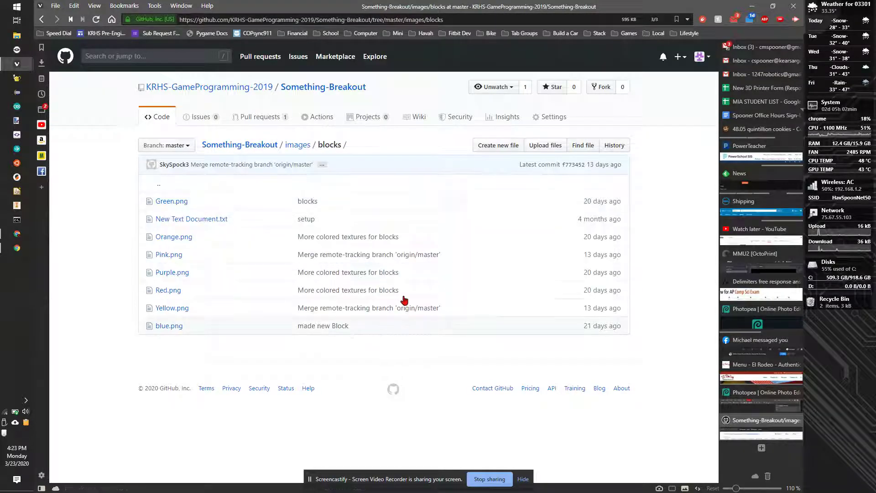
pyautogui.click(505, 148)
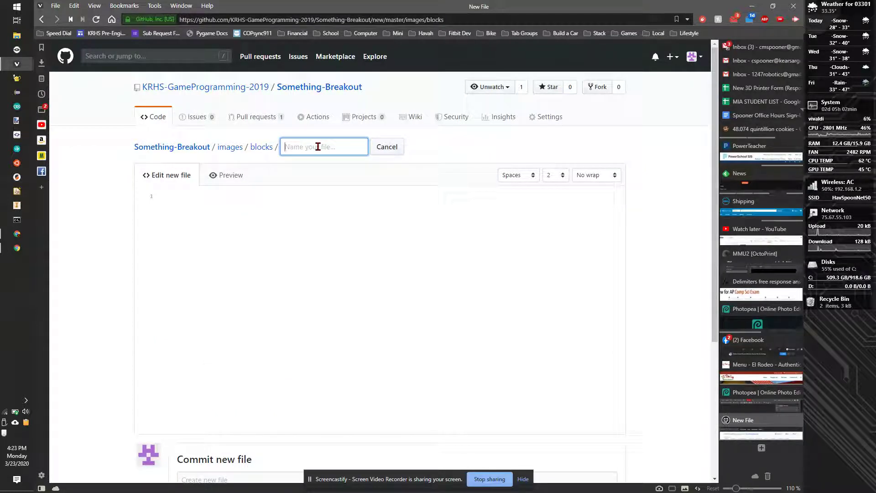
pyautogui.scroll(-2, 402, 207)
pyautogui.scroll(1, 393, 207)
pyautogui.scroll(1, 391, 207)
pyautogui.click(309, 194)
pyautogui.rightClick(293, 190)
pyautogui.click(258, 197)
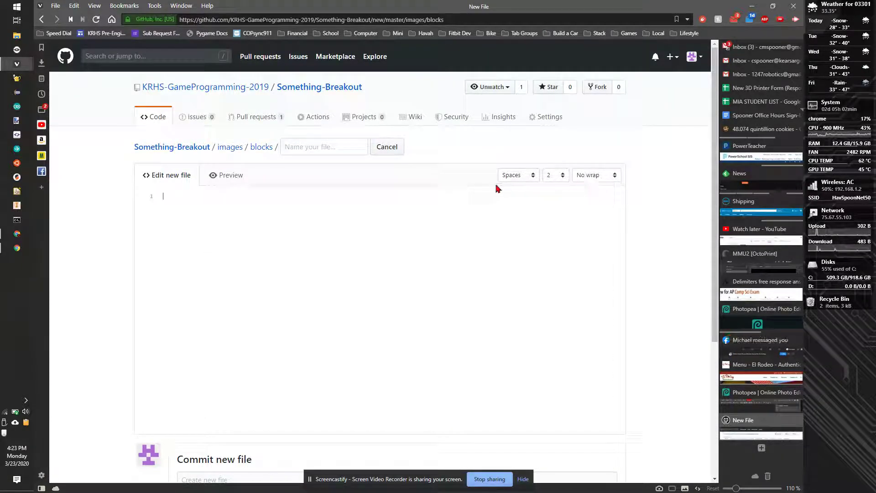
pyautogui.click(387, 147)
pyautogui.click(466, 262)
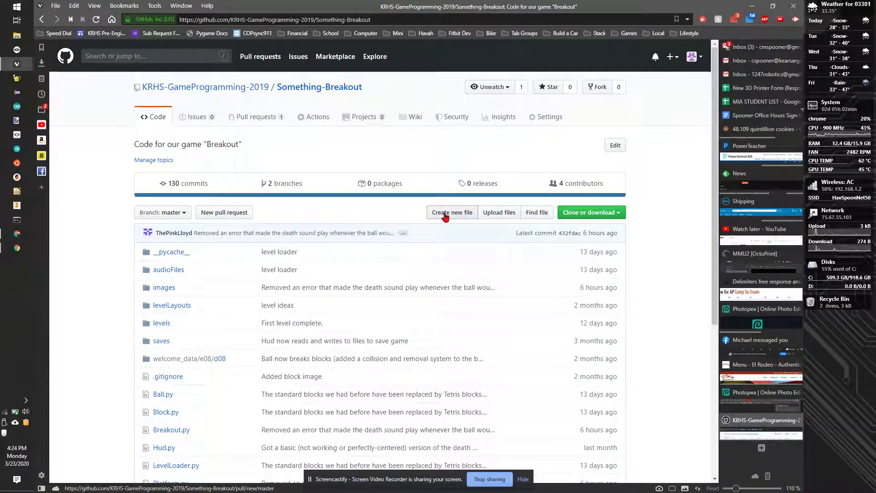
# Add teal.png from the Downloads folder as an upload to the Something-Breakout repository's root.
pyautogui.moveTo(498, 213); pyautogui.dragTo(503, 214)
pyautogui.click(501, 214)
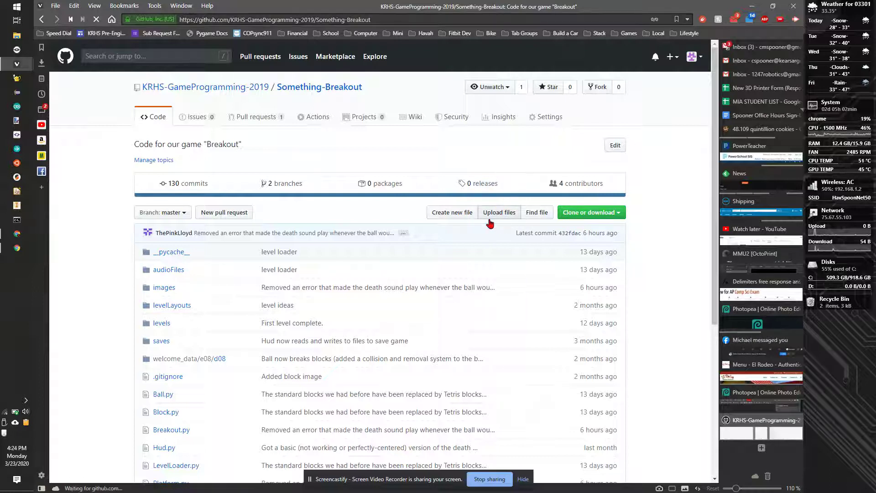
pyautogui.scroll(-1, 297, 250)
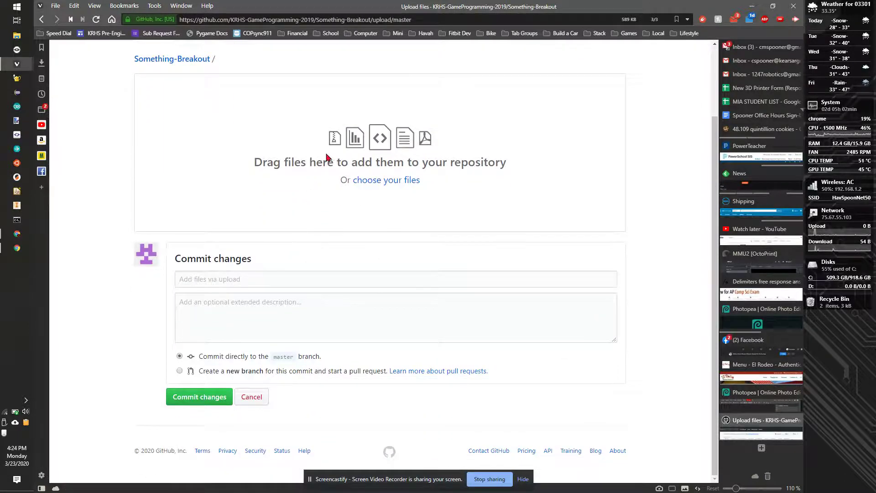
pyautogui.click(359, 180)
pyautogui.moveTo(147, 79)
pyautogui.mouseDown()
pyautogui.moveTo(340, 128)
pyautogui.moveTo(155, 88)
pyautogui.mouseUp()
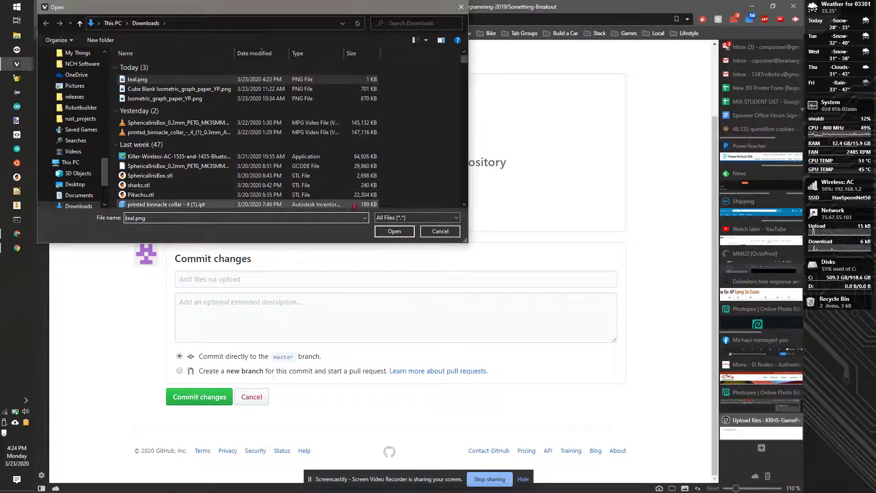
pyautogui.click(395, 231)
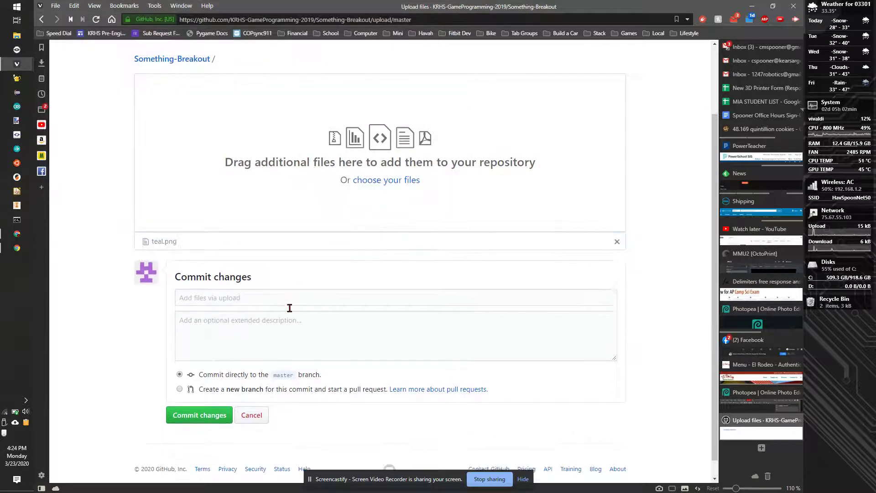
# Commit the upload directly to master with the message "teal.png" and description "new teal block", and open the images folder.
pyautogui.click(280, 297)
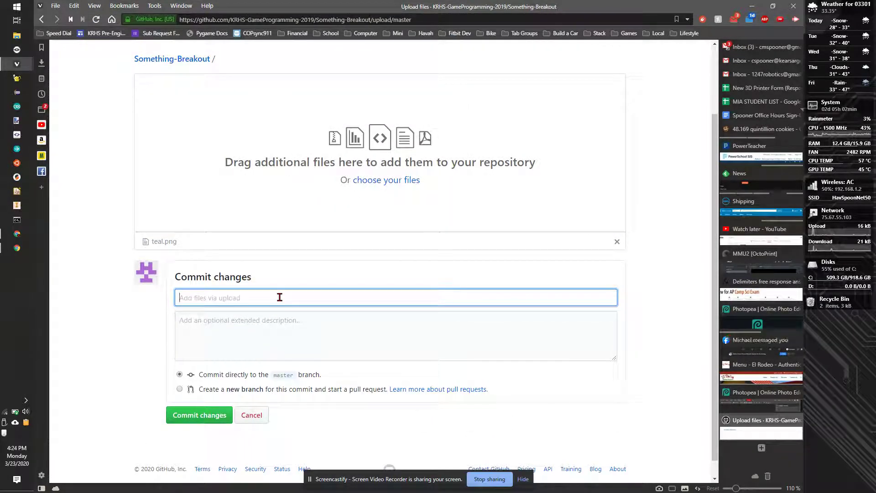
pyautogui.write('Teal')
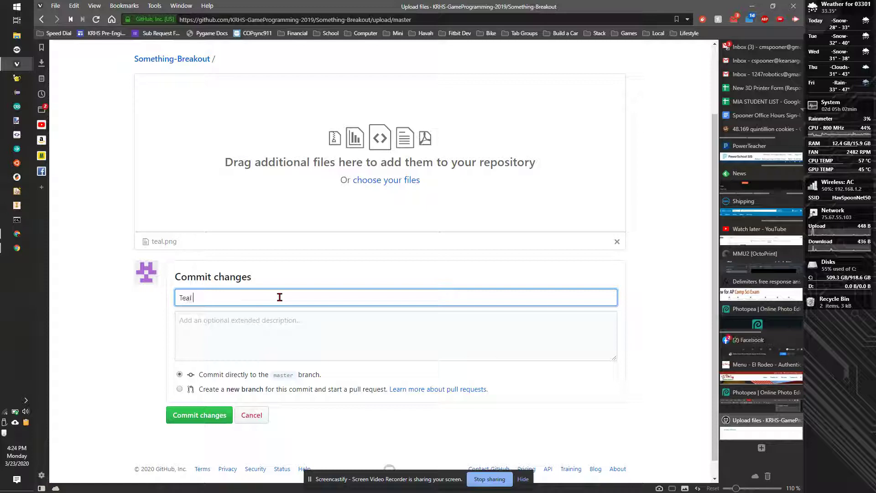
pyautogui.write('teal')
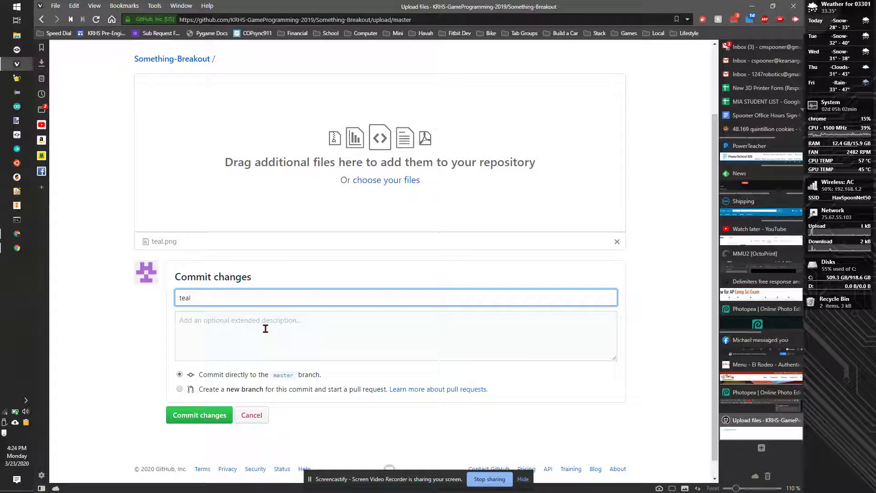
pyautogui.click(265, 329)
pyautogui.write('new teal bl')
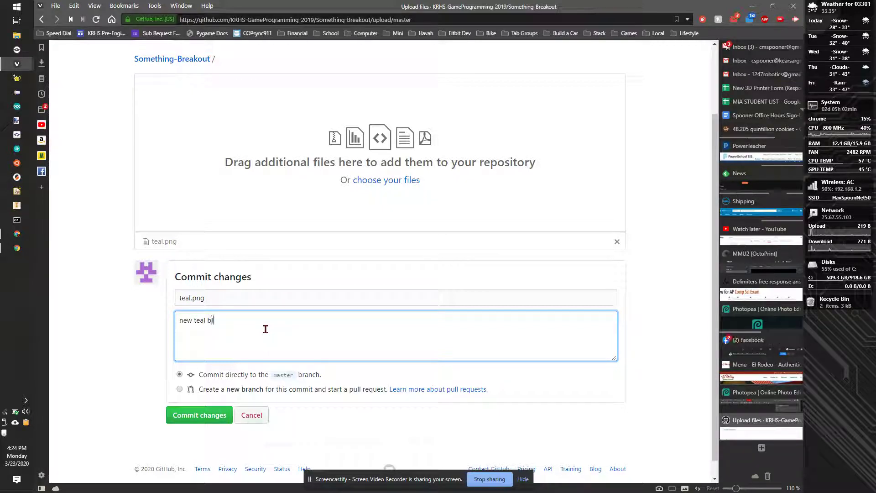
pyautogui.write('ock')
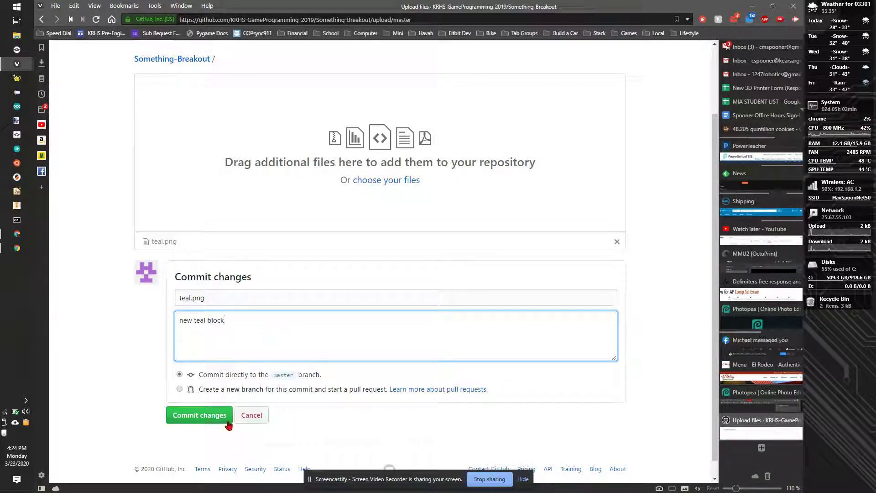
pyautogui.click(227, 416)
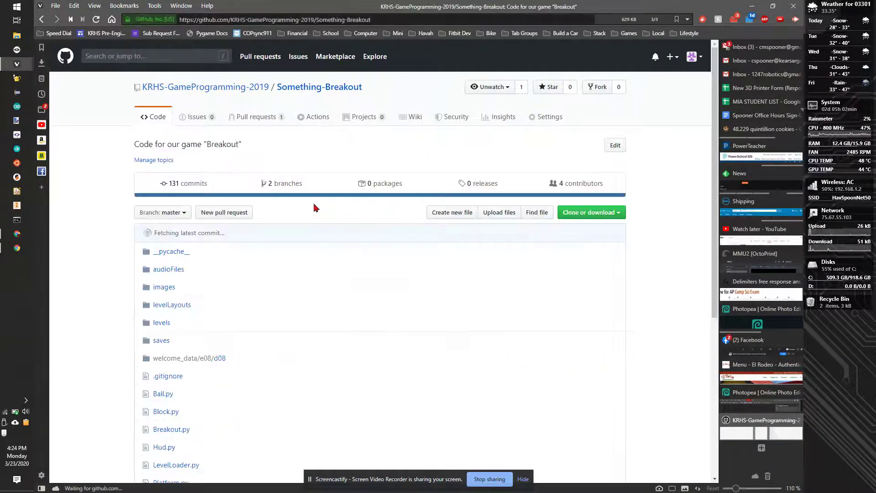
pyautogui.click(167, 288)
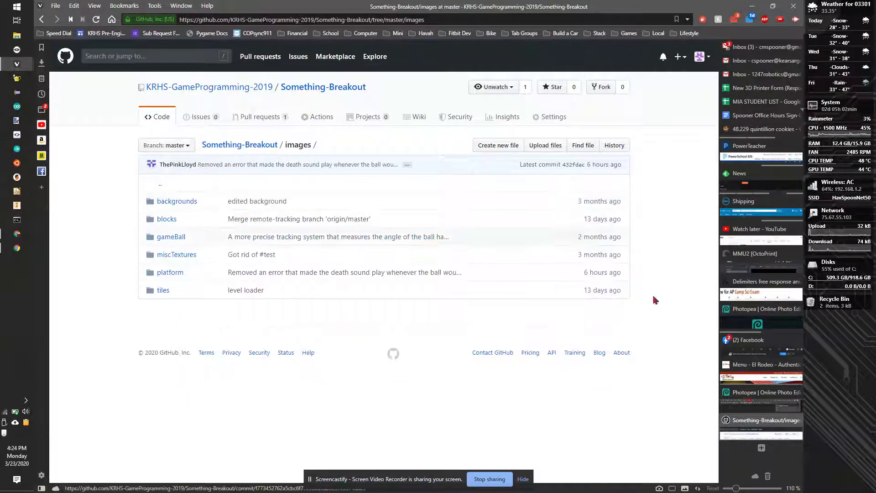
# Return to Photopea, set the foreground color to teal 33c1c3, and fill the block's center with the Paint Bucket Tool.
pyautogui.click(758, 397)
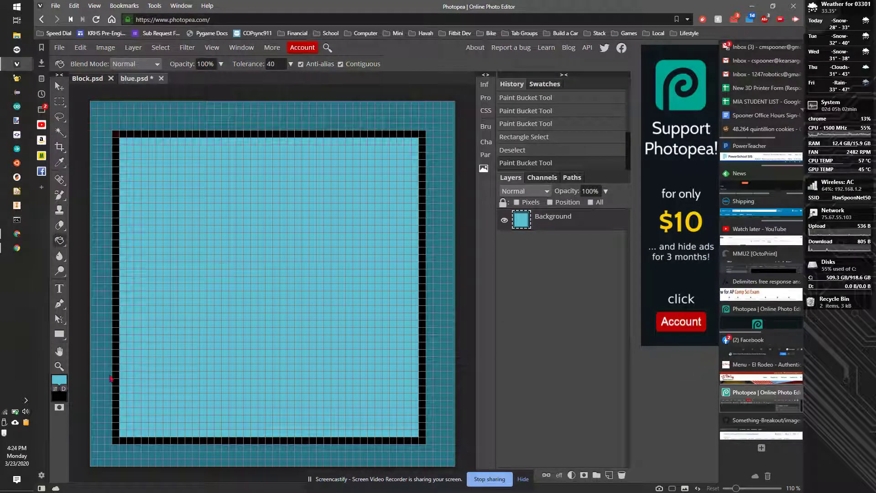
pyautogui.click(66, 383)
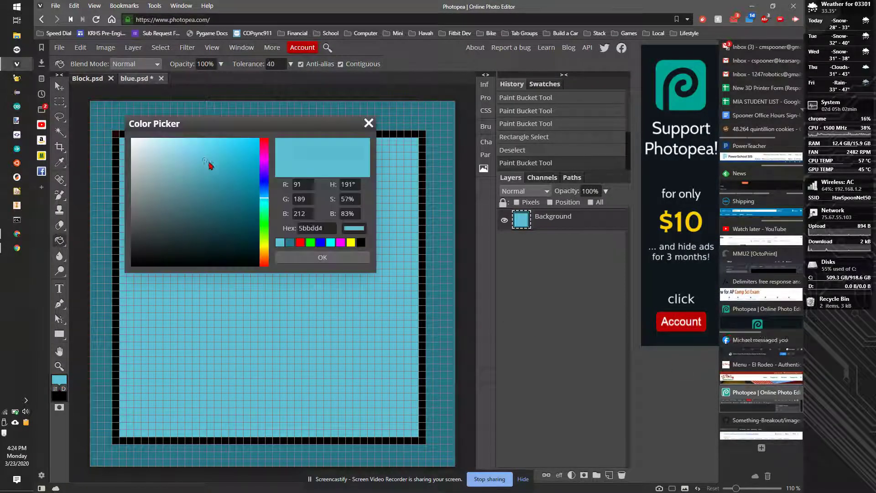
pyautogui.click(225, 168)
pyautogui.moveTo(267, 197); pyautogui.dragTo(267, 204)
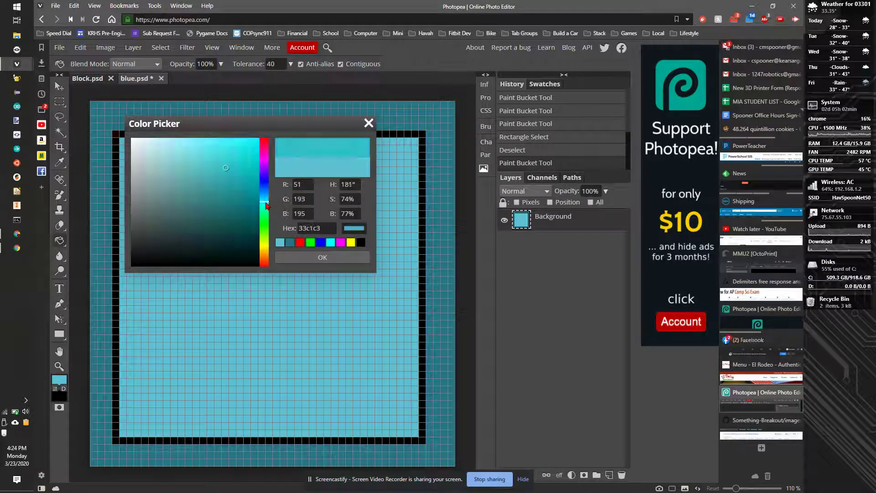
pyautogui.click(305, 257)
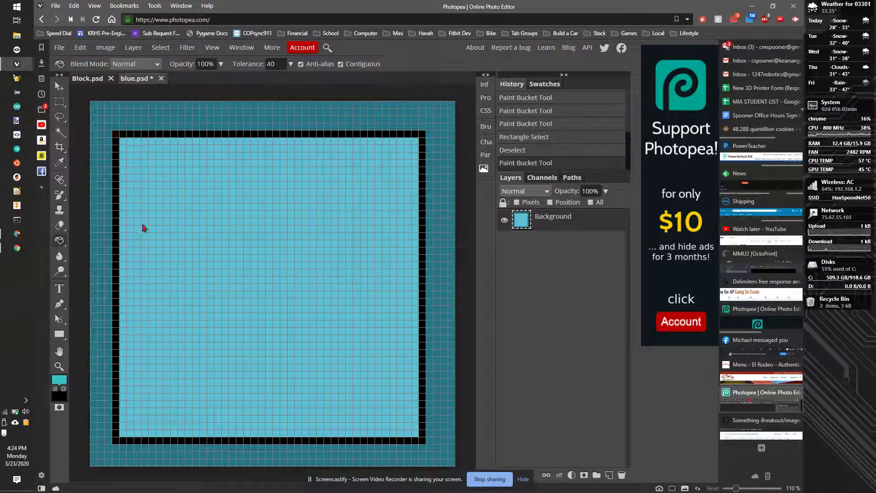
pyautogui.click(184, 223)
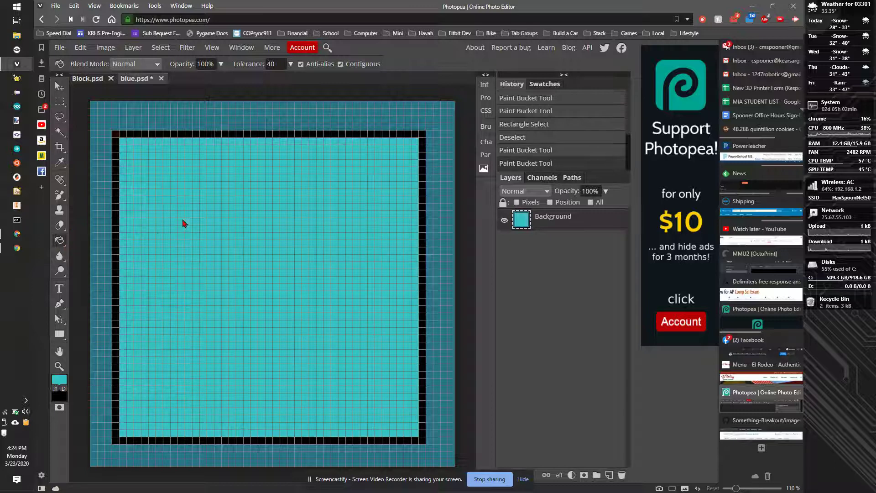
pyautogui.click(59, 47)
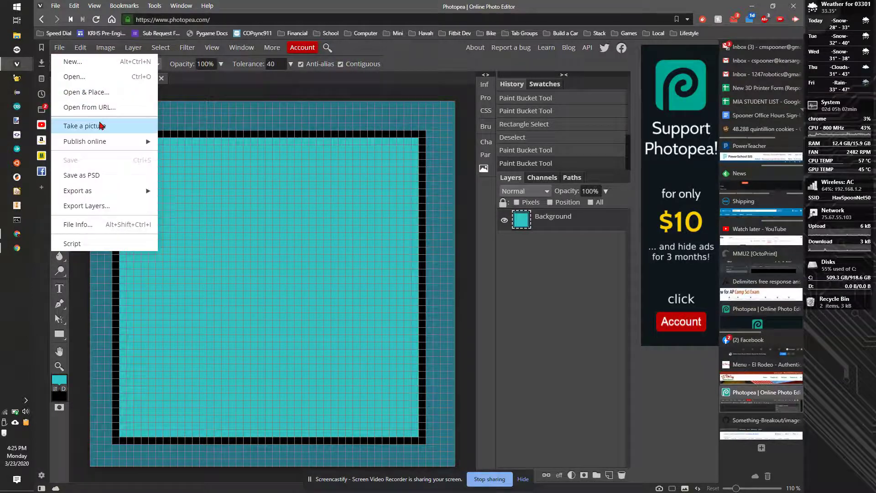
pyautogui.moveTo(99, 194)
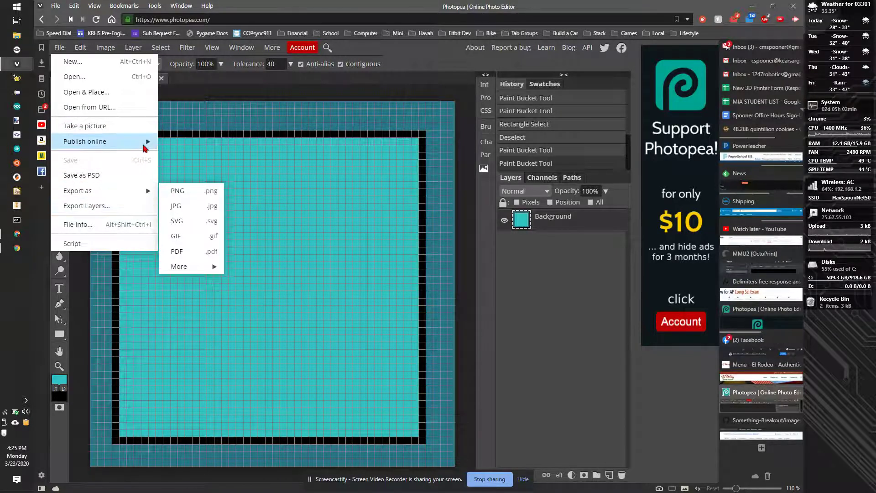
pyautogui.moveTo(140, 141)
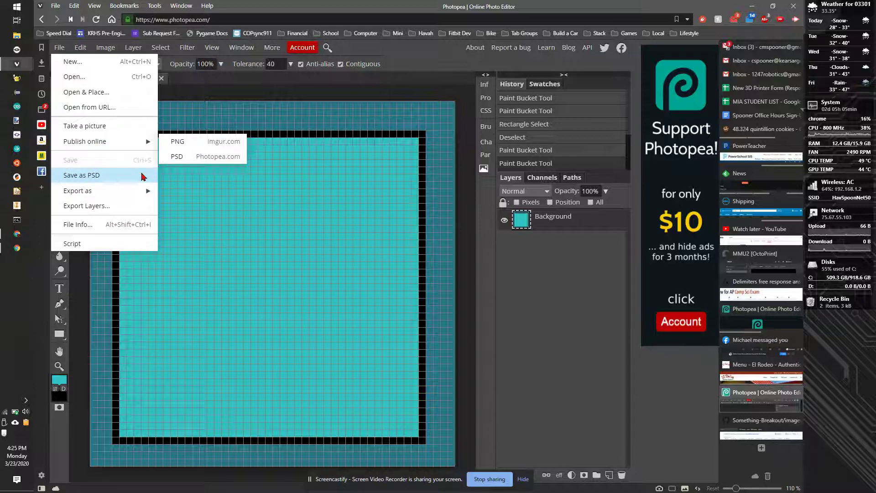
pyautogui.moveTo(137, 192)
pyautogui.click(182, 192)
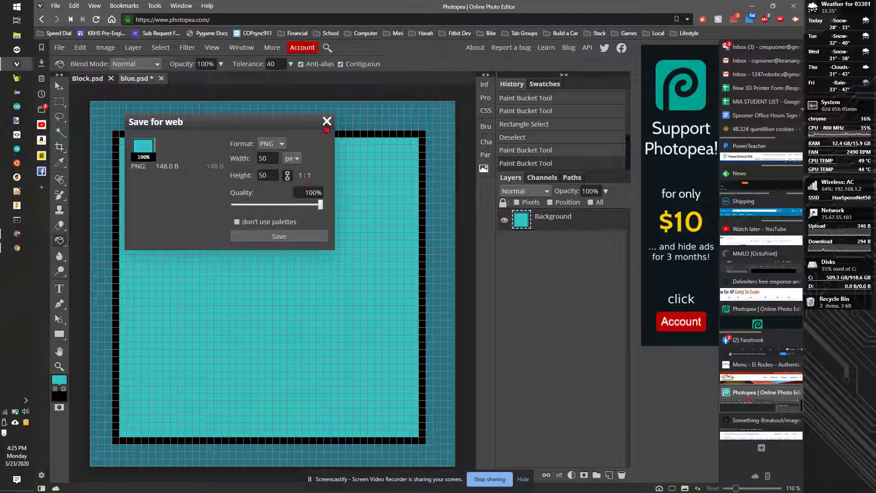
pyautogui.click(279, 236)
pyautogui.click(60, 48)
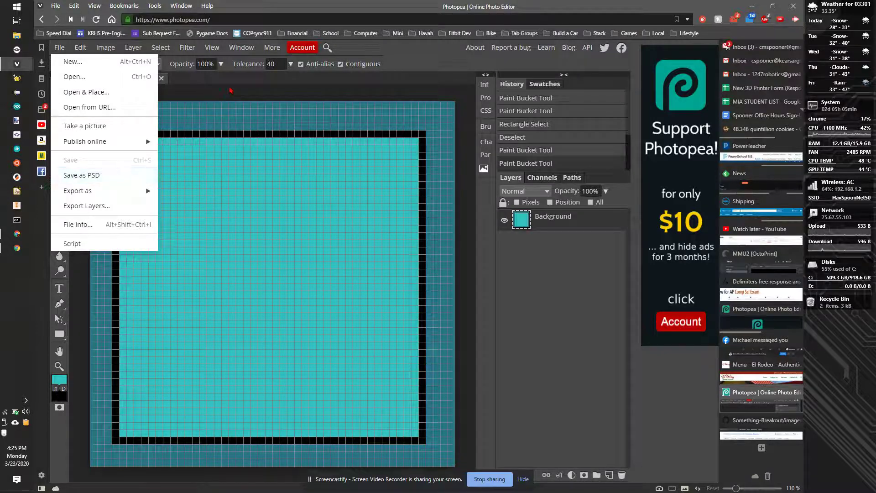
pyautogui.click(224, 112)
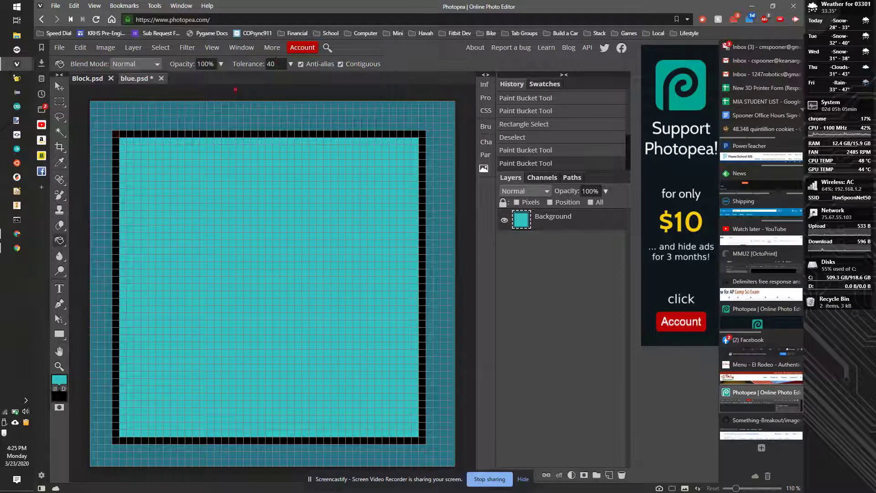
pyautogui.rightClick(134, 81)
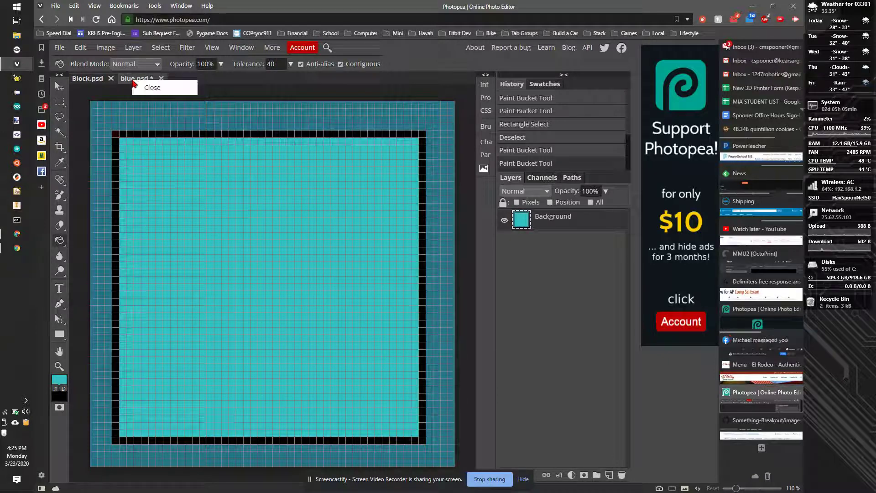
# Export the recolored block as a 50 × 50 px PNG at 100% quality with the new center color.
pyautogui.click(105, 47)
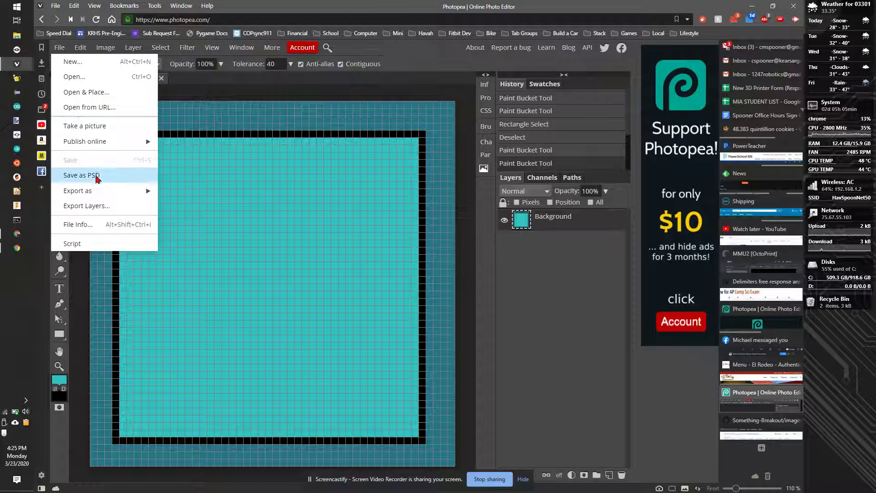
pyautogui.click(182, 191)
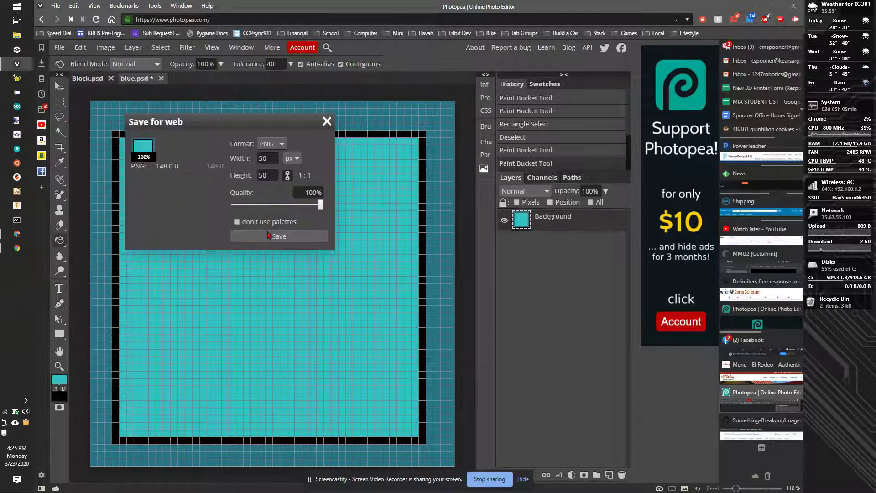
pyautogui.click(269, 233)
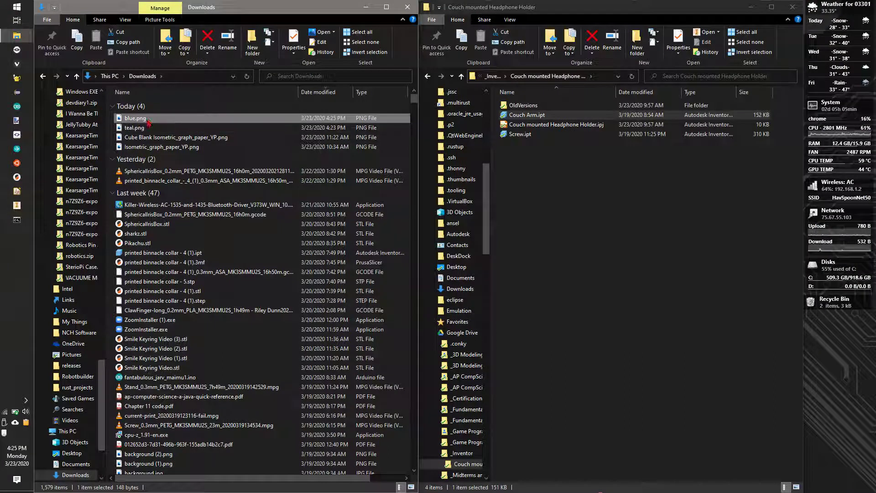
# Delete the old teal.png from the Downloads folder in File Explorer, undoing a mistaken deletion of the new blue.png.
pyautogui.press('Delete')
pyautogui.hotkey('ctrl', 'z')
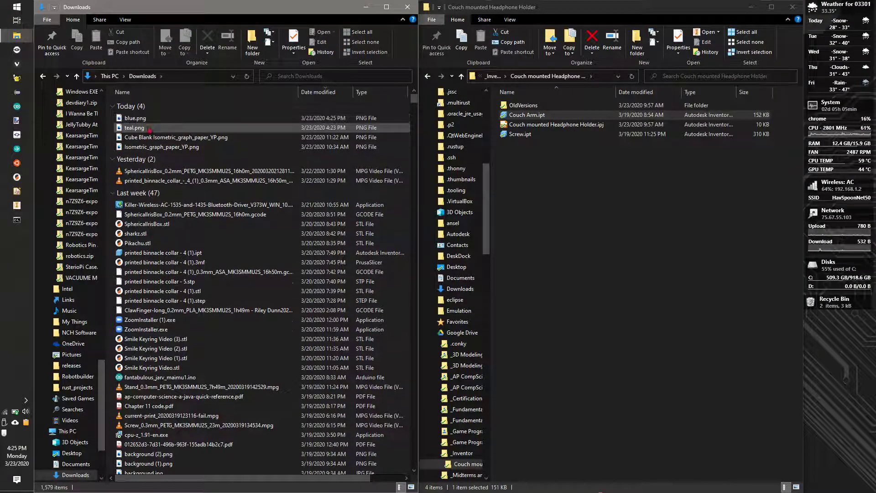
pyautogui.click(149, 128)
pyautogui.press('Delete')
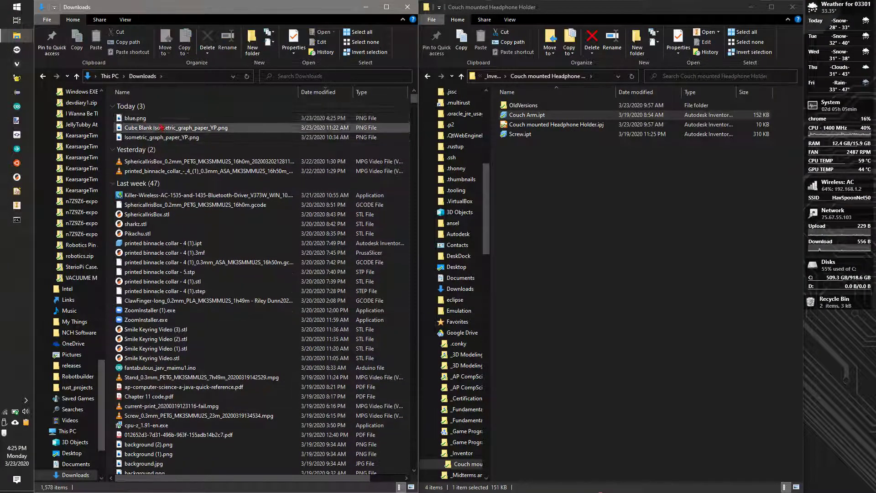
# Rename blue.png in the Downloads folder as teal.png.
pyautogui.click(153, 122)
pyautogui.click(132, 118)
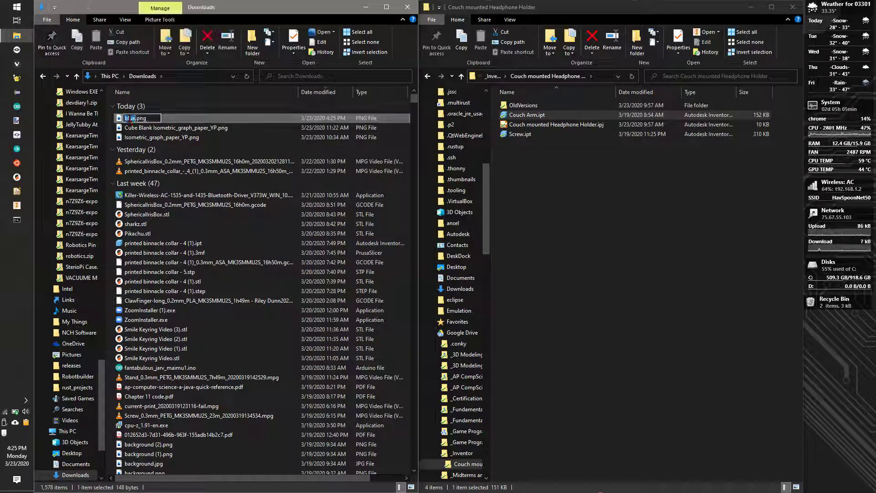
pyautogui.press('Return')
# Switch to the Something-Breakout repository on GitHub and upload teal.png from Downloads into the images/blocks folder.
pyautogui.press('ctrl+super+Left')
pyautogui.press('ctrl+super+Left')
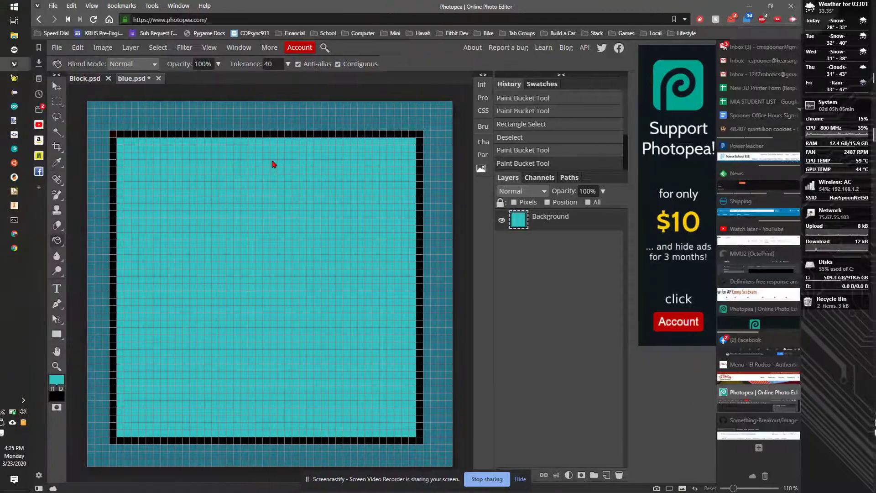
pyautogui.click(760, 421)
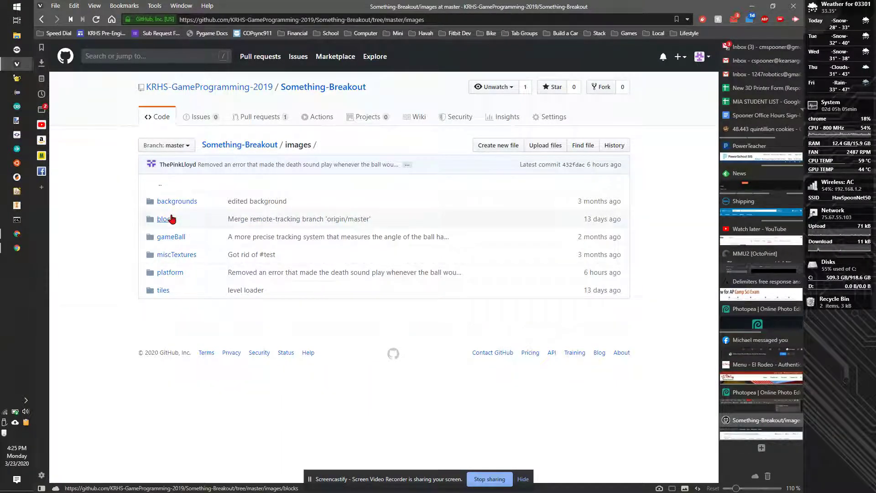
pyautogui.click(170, 220)
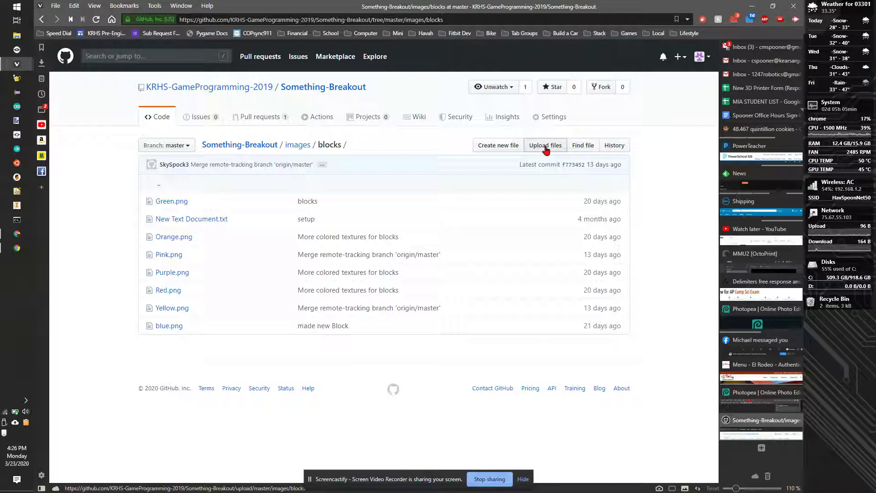
pyautogui.click(545, 150)
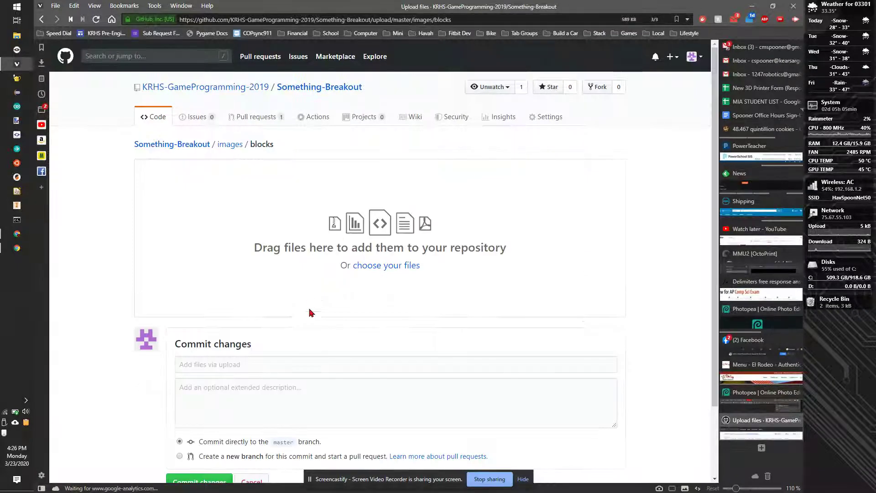
pyautogui.scroll(-2, 283, 308)
pyautogui.click(374, 180)
pyautogui.click(146, 79)
pyautogui.click(396, 234)
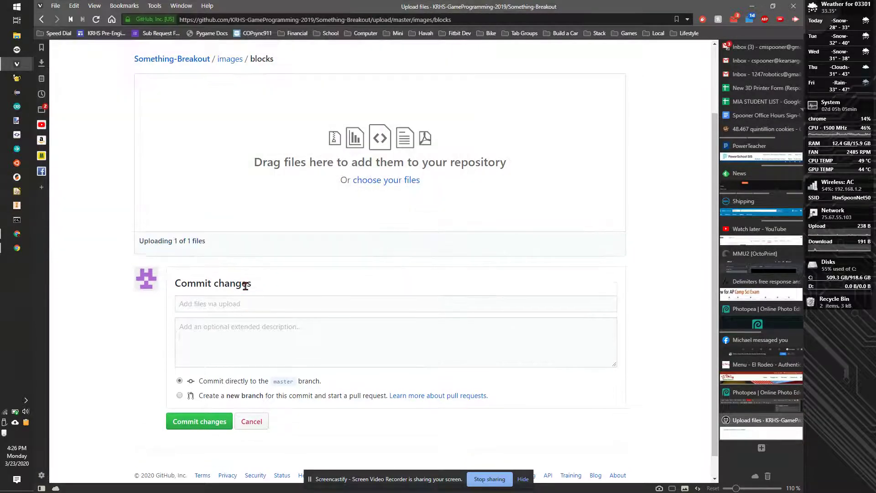
# Commit the upload directly to master with the message "teal.png" and the description "new teal block".
pyautogui.click(254, 299)
pyautogui.write('teal.png')
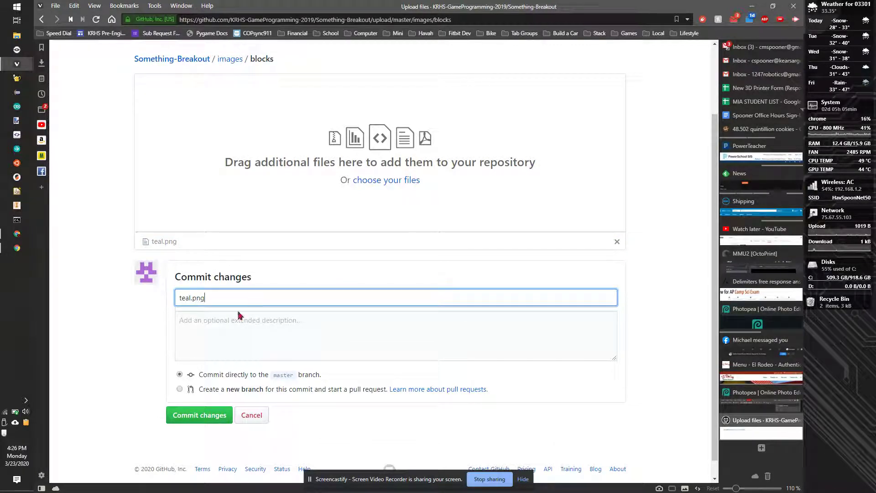
pyautogui.click(249, 325)
pyautogui.write('new tea')
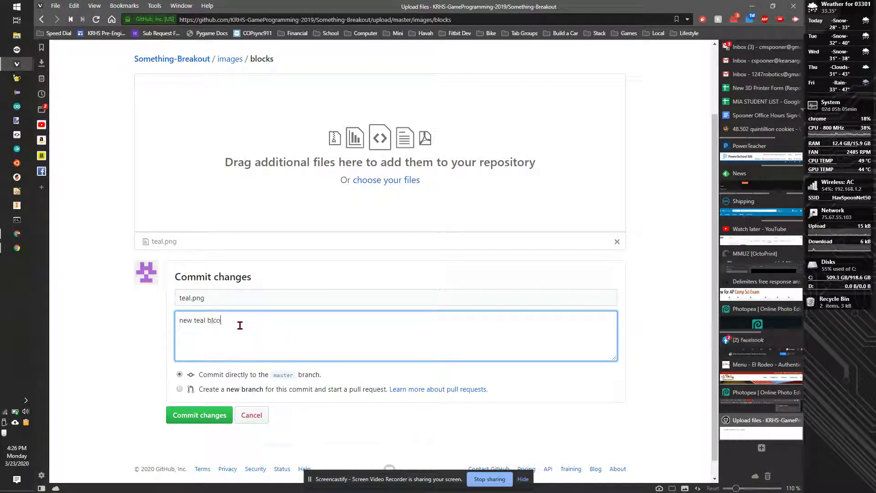
pyautogui.write('l block')
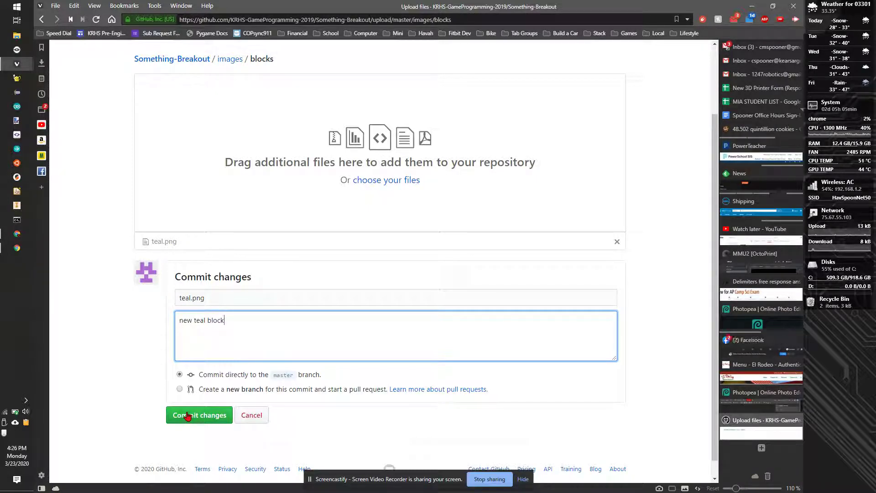
pyautogui.click(188, 415)
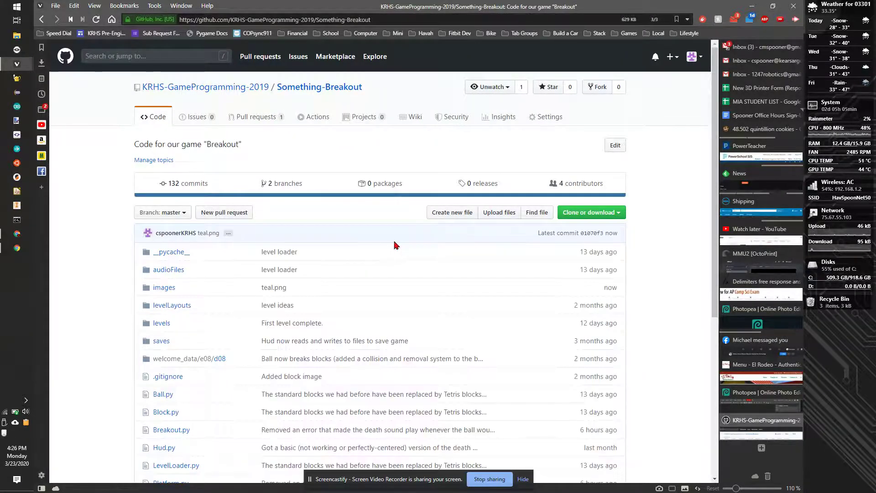
# Open teal.png in the repository's images/blocks folder to check the uploaded image.
pyautogui.click(164, 290)
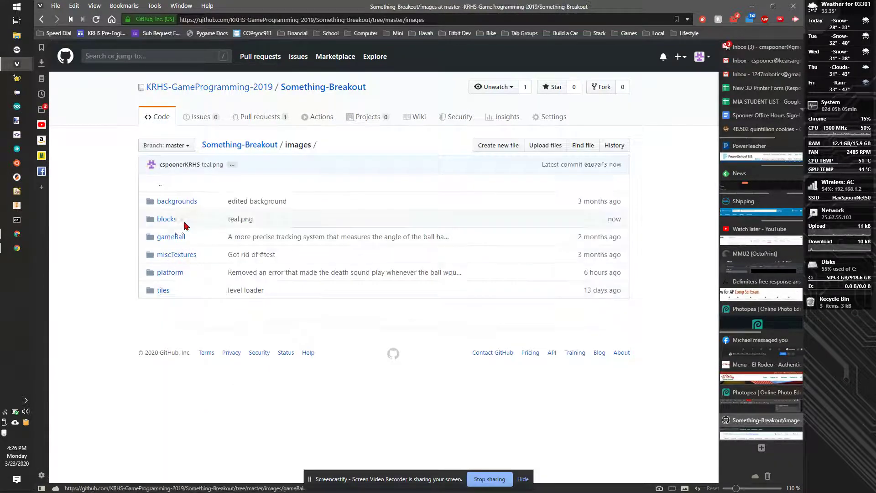
pyautogui.click(167, 221)
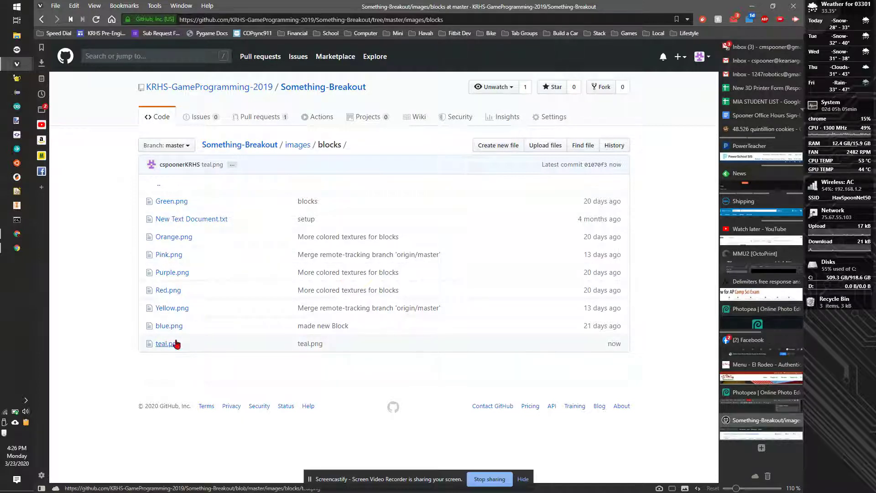
pyautogui.hotkey('alt', 'Tab')
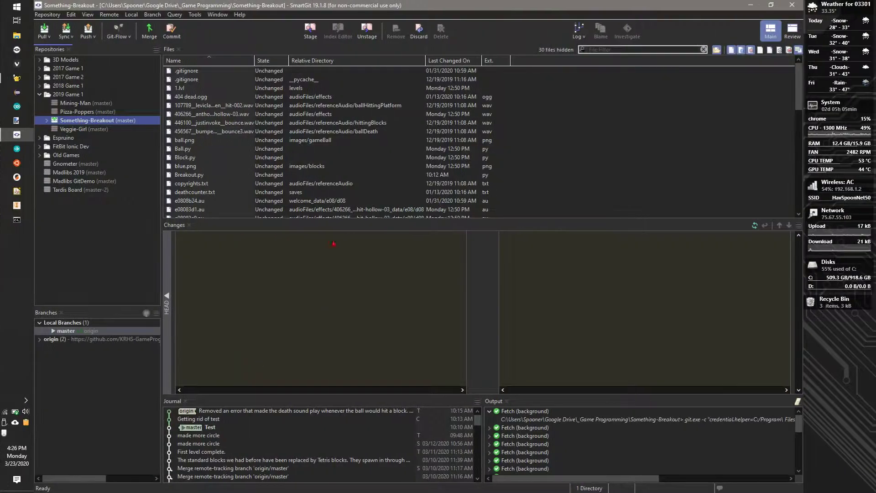
pyautogui.hotkey('alt', 'Tab')
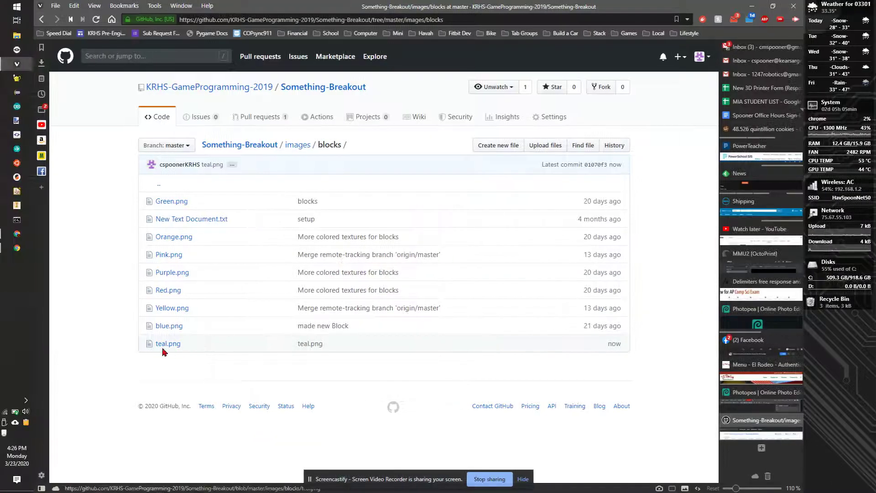
pyautogui.click(163, 347)
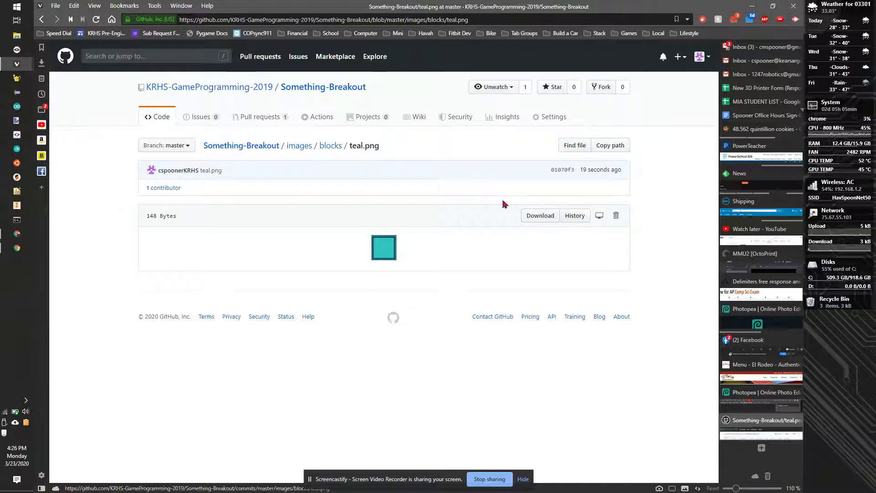
# Delete teal.png from images/blocks, committing to master with the description "removed un-needed block".
pyautogui.click(615, 216)
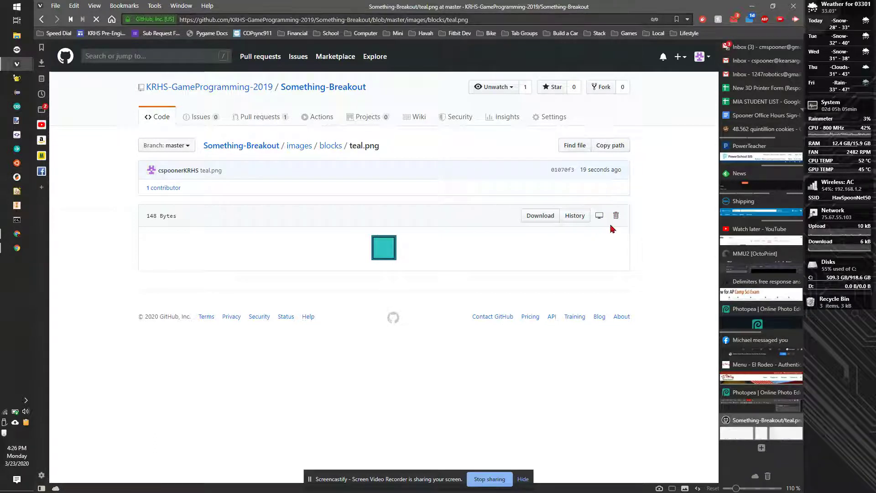
pyautogui.click(273, 288)
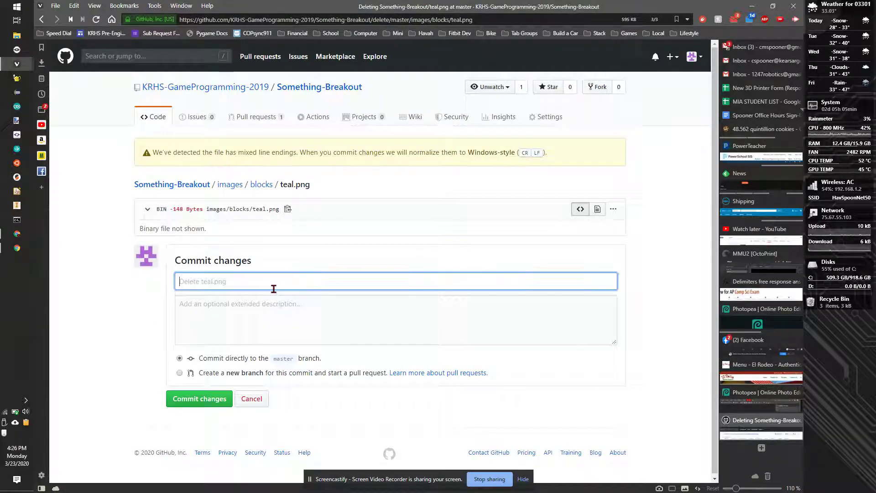
pyautogui.click(258, 322)
pyautogui.write('remov')
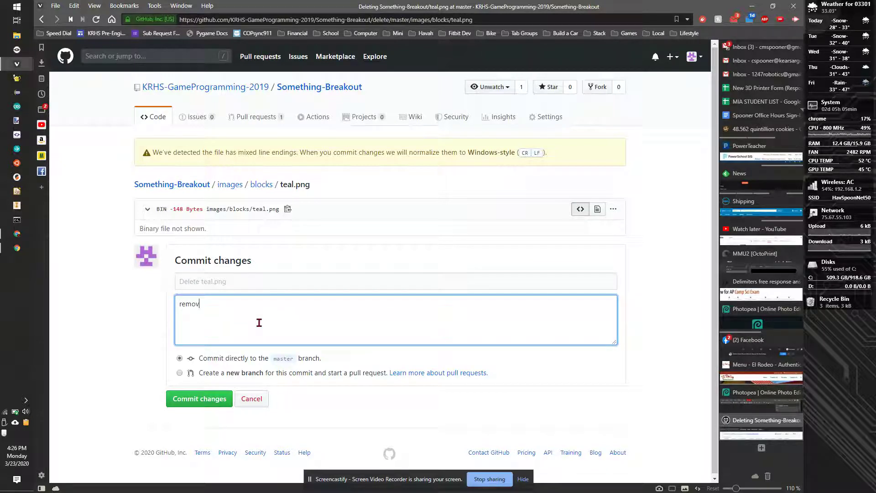
pyautogui.write('ed un-')
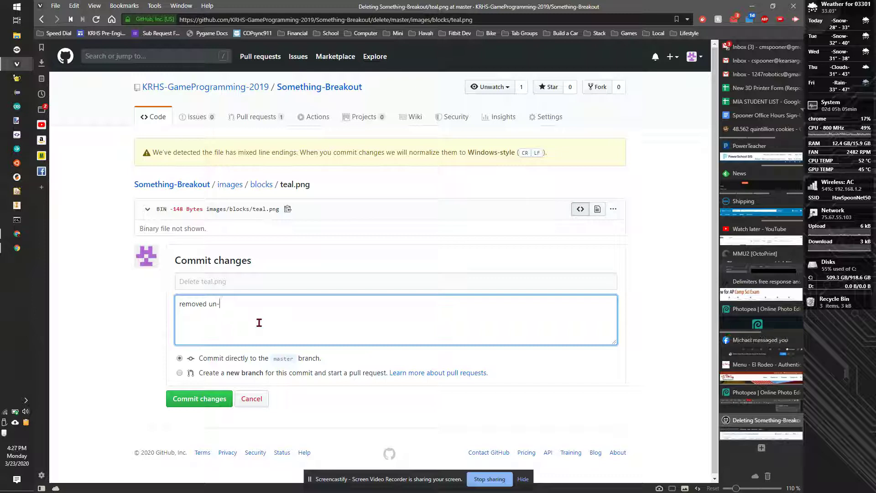
pyautogui.write('needed block')
pyautogui.click(194, 398)
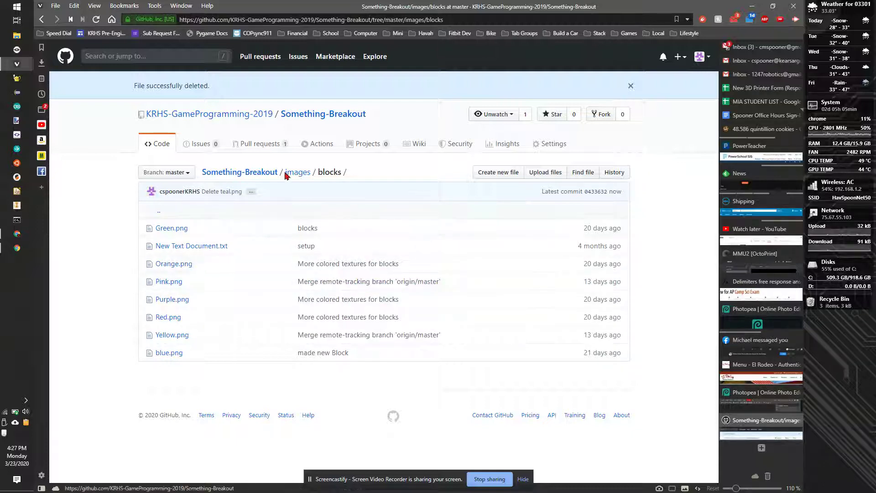
# Review the repository's root file list and the changes in Breakout.py's latest commit, and return to the root.
pyautogui.click(260, 172)
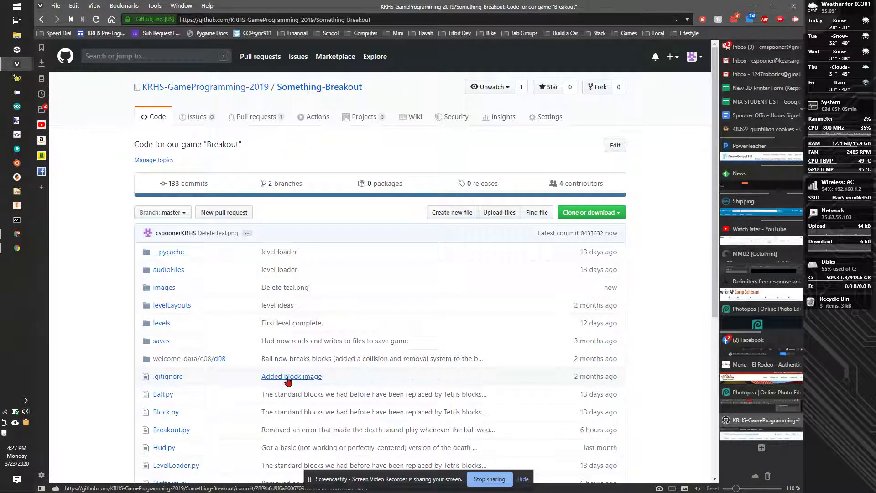
pyautogui.scroll(-3, 286, 403)
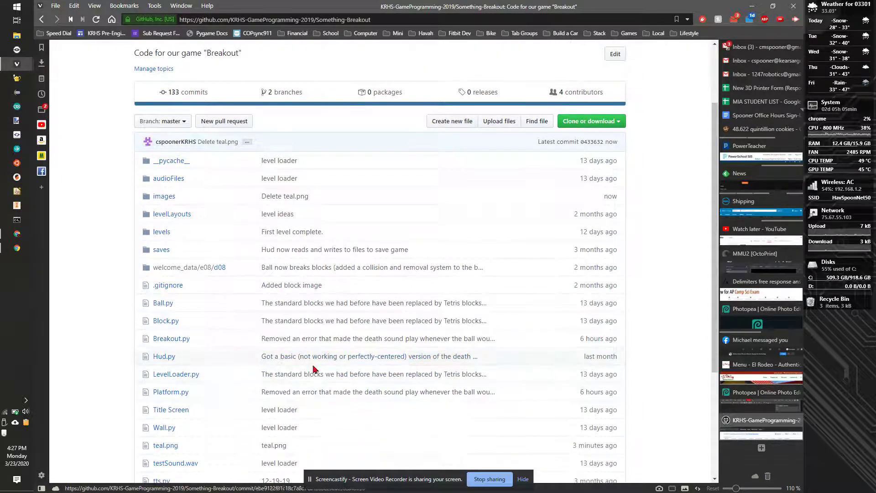
pyautogui.scroll(-2, 254, 377)
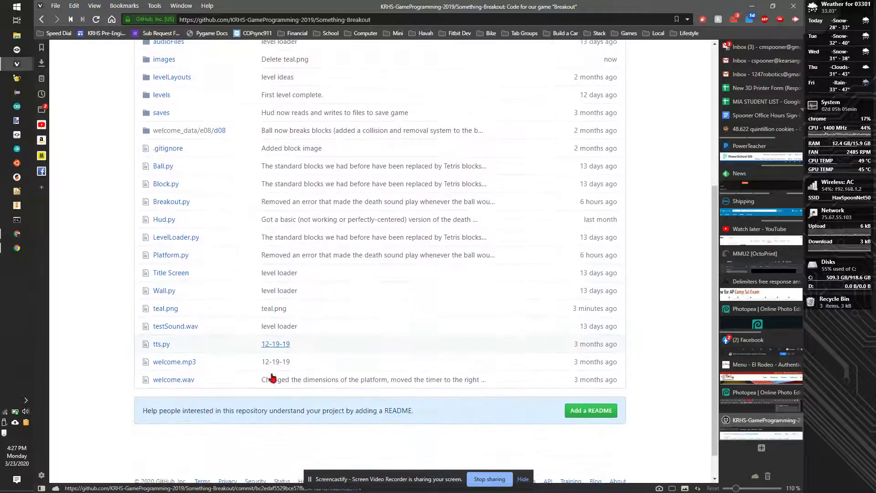
pyautogui.click(284, 202)
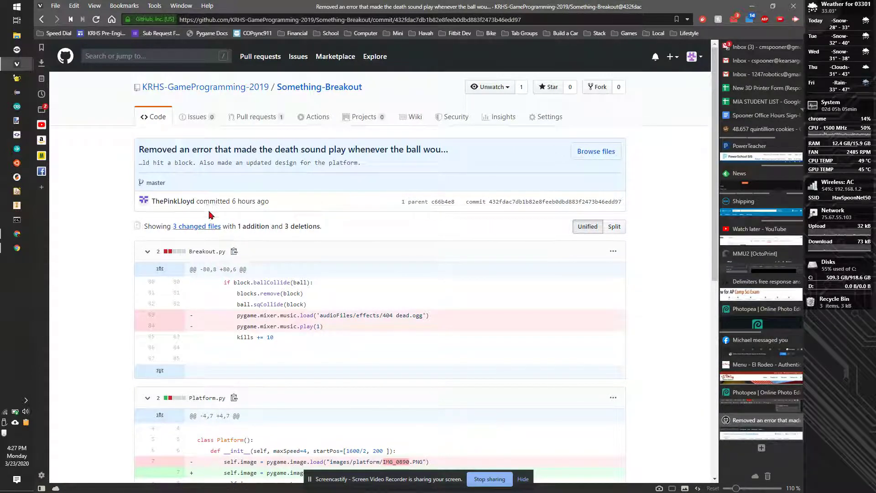
pyautogui.click(327, 88)
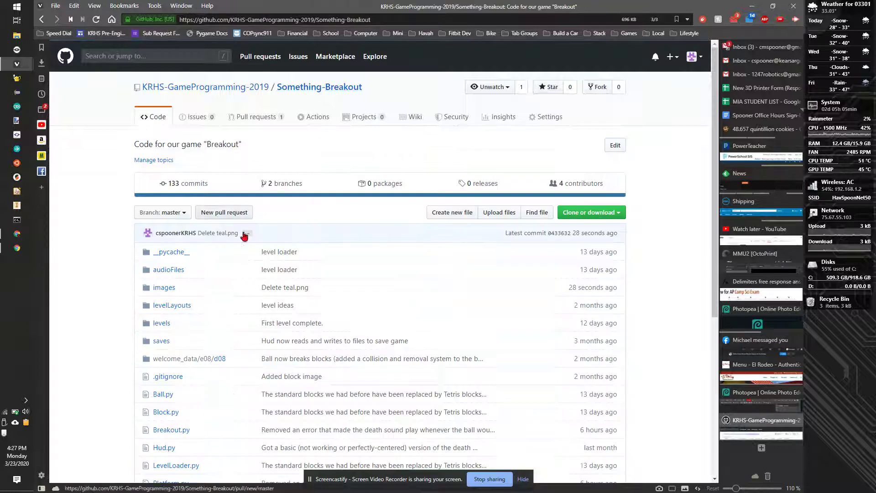
# Open Breakout.py for editing and add a demo comment with the author's surname on a new line below the first comment.
pyautogui.scroll(-3, 205, 319)
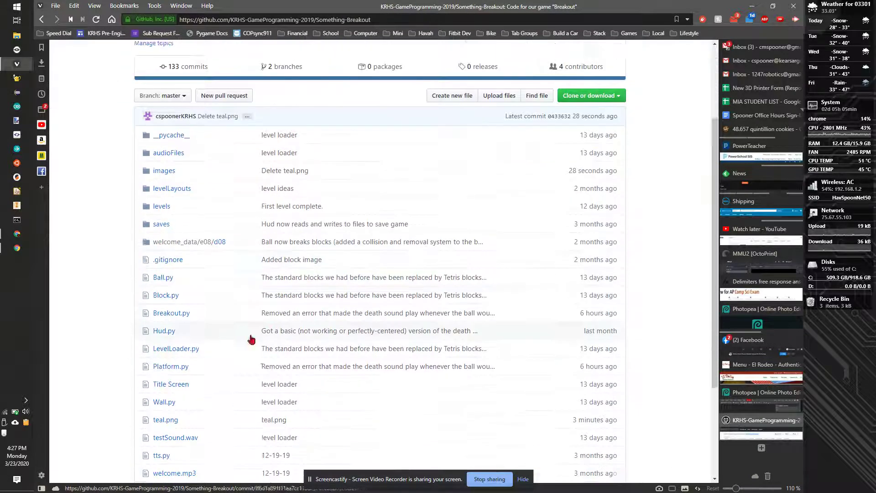
pyautogui.click(165, 293)
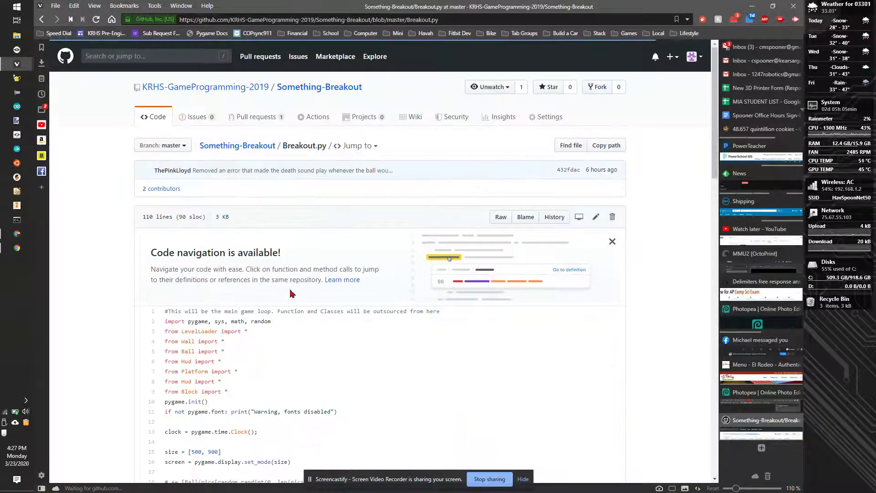
pyautogui.scroll(-2, 277, 272)
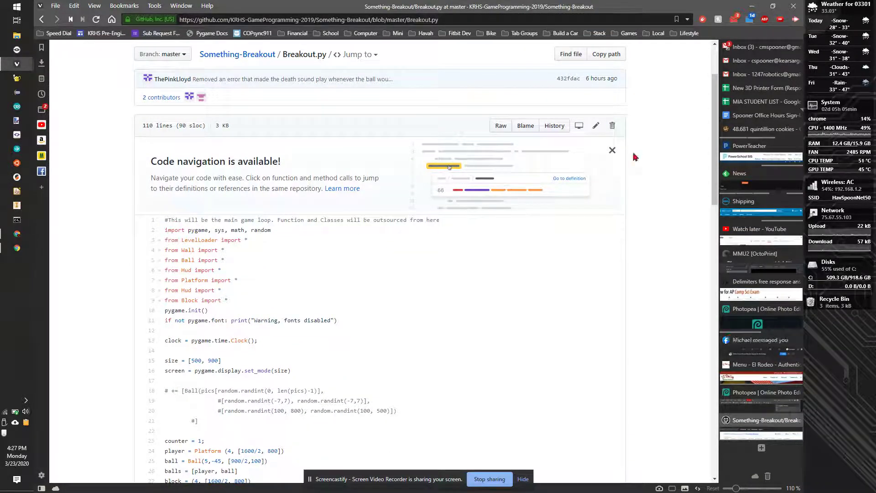
pyautogui.click(596, 126)
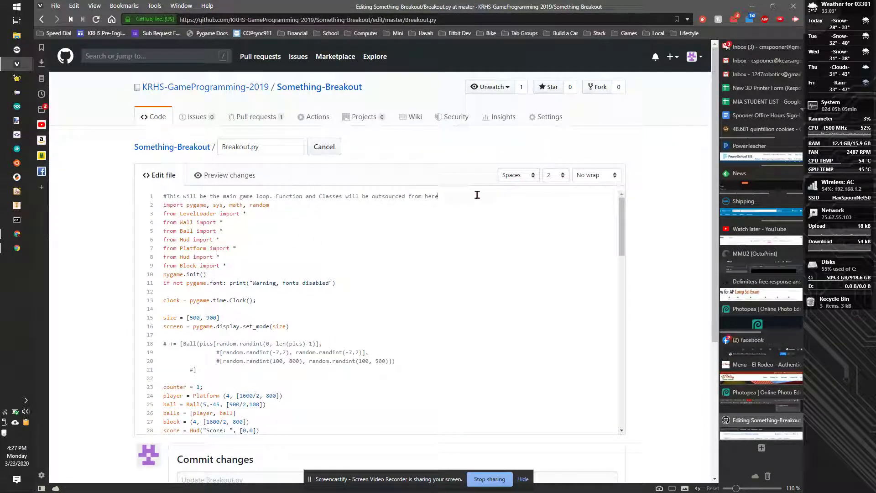
pyautogui.press('Return')
pyautogui.write('#spe')
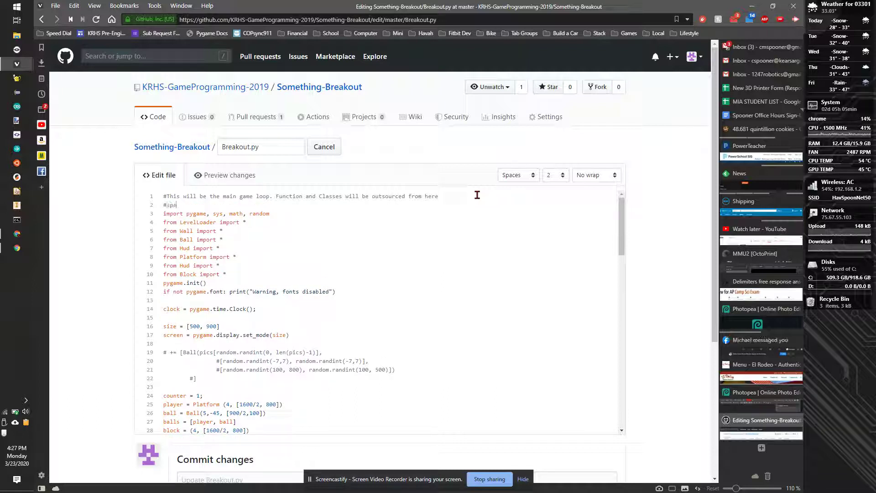
pyautogui.write('oner demo')
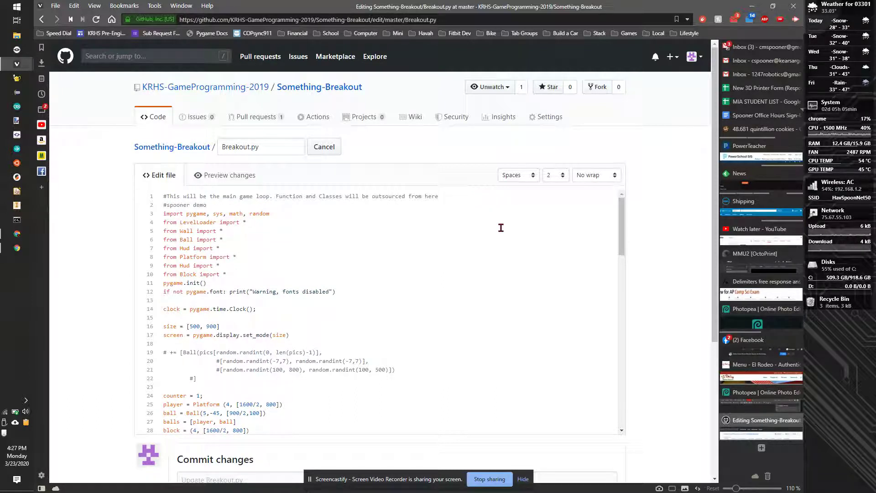
# Commit the Breakout.py edit directly to master with the summary "added comment" and a description of the author's nickname plus "wuz here".
pyautogui.scroll(-4, 305, 326)
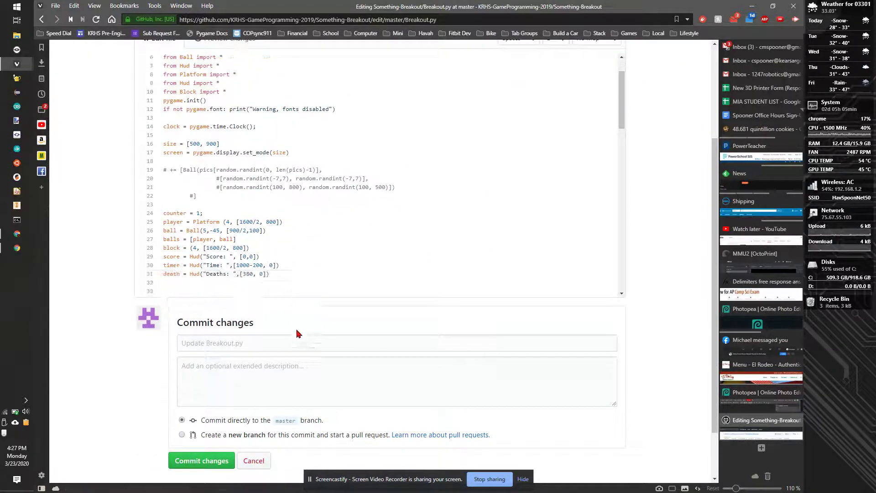
pyautogui.click(269, 343)
pyautogui.write('ad')
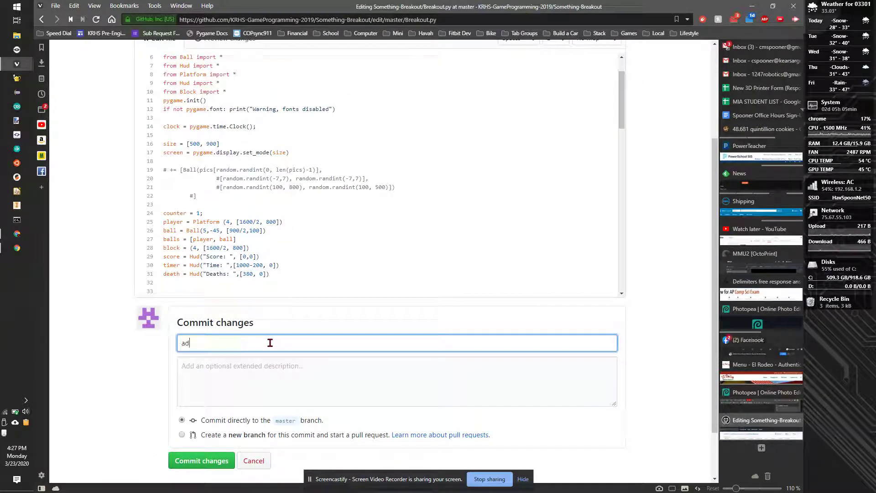
pyautogui.write('ded comment')
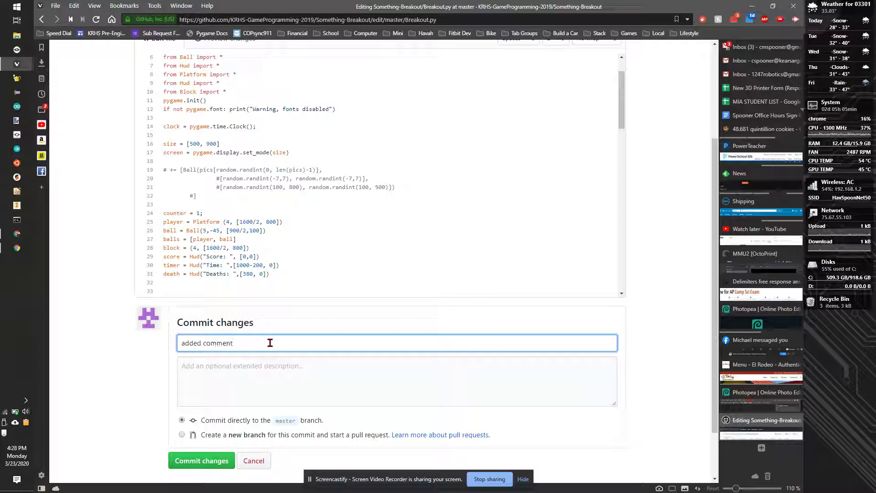
pyautogui.click(267, 373)
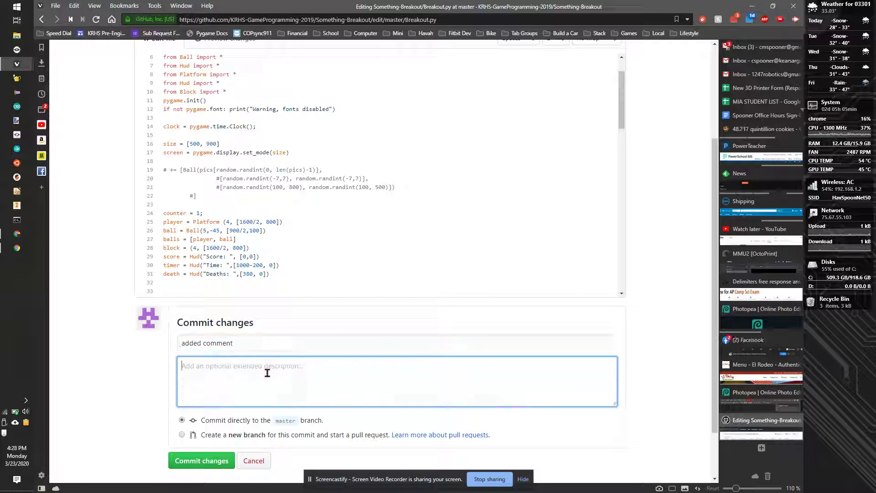
pyautogui.write('spone')
pyautogui.press('BackSpace')
pyautogui.write('spoons')
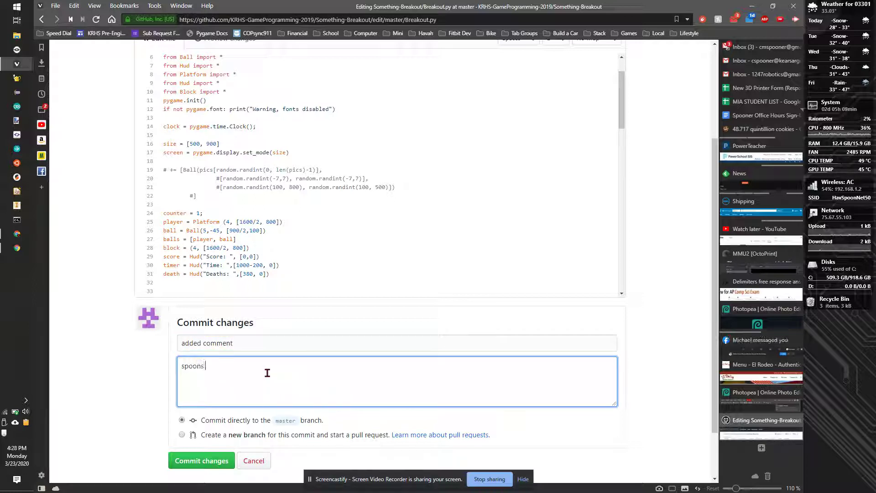
pyautogui.write(' wuz here')
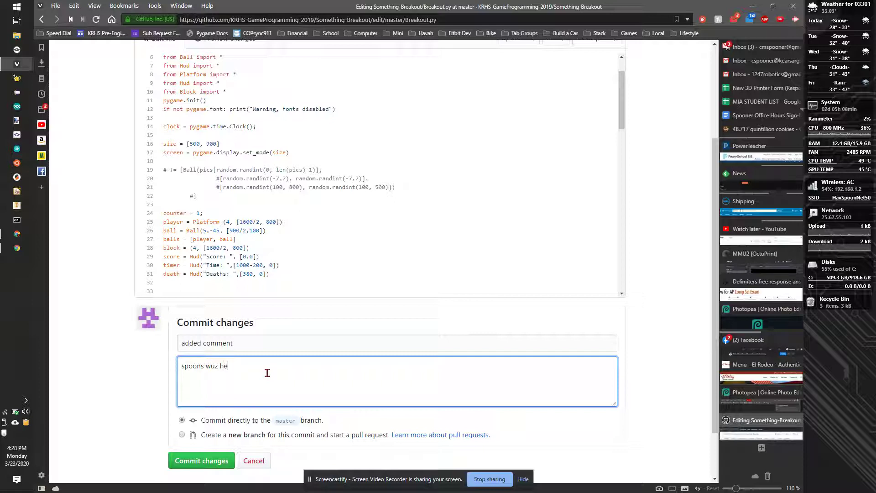
pyautogui.click(196, 460)
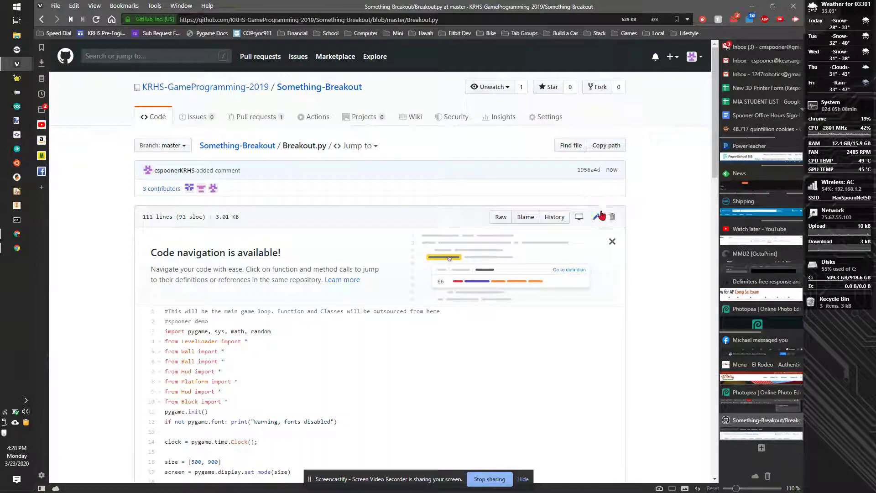
# Reopen Breakout.py for editing and delete the demo comment text on line 2.
pyautogui.click(598, 217)
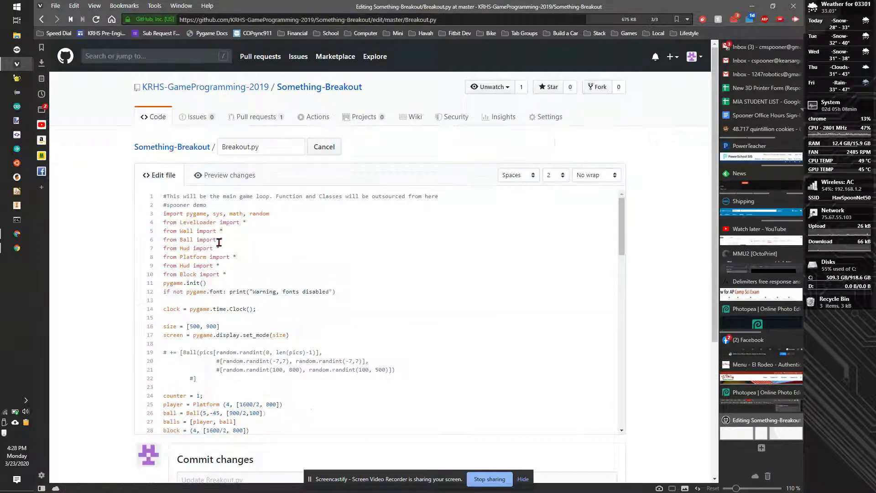
pyautogui.moveTo(207, 205); pyautogui.dragTo(162, 210)
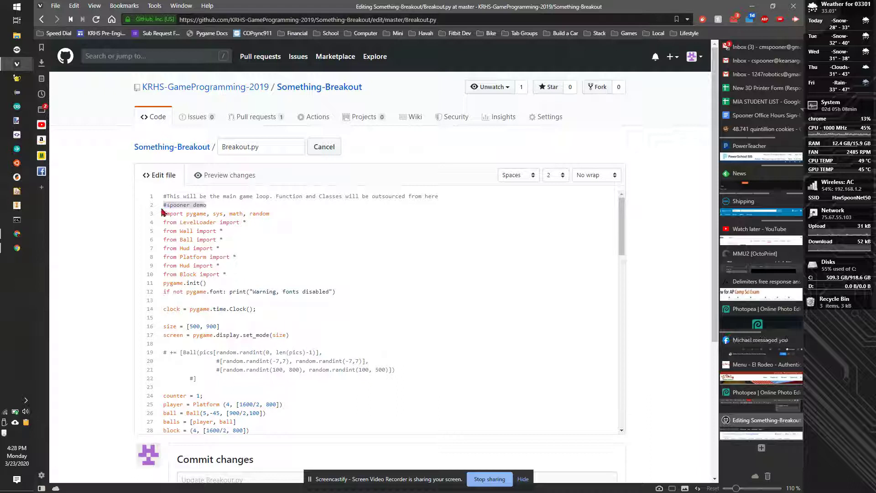
pyautogui.press('BackSpace')
# Commit the Breakout.py change directly to master with the summary "cleaned up comment".
pyautogui.scroll(-5, 195, 251)
pyautogui.scroll(-2, 650, 350)
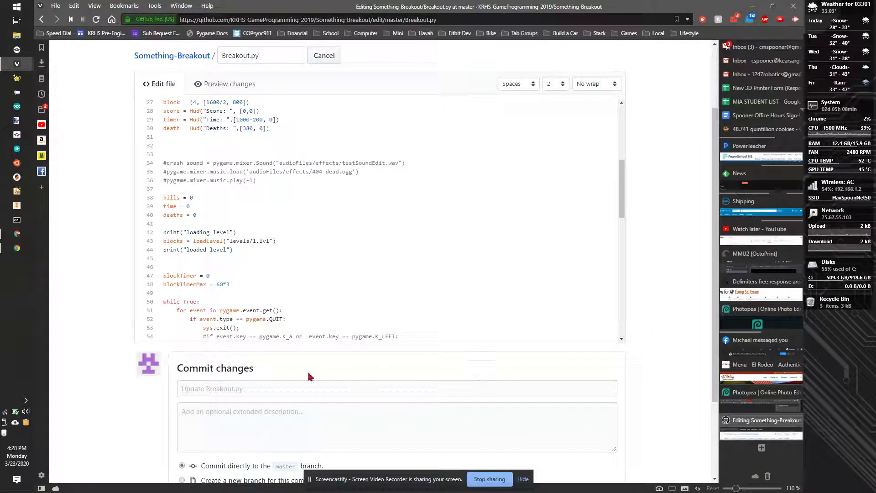
pyautogui.click(255, 392)
pyautogui.write('cleane')
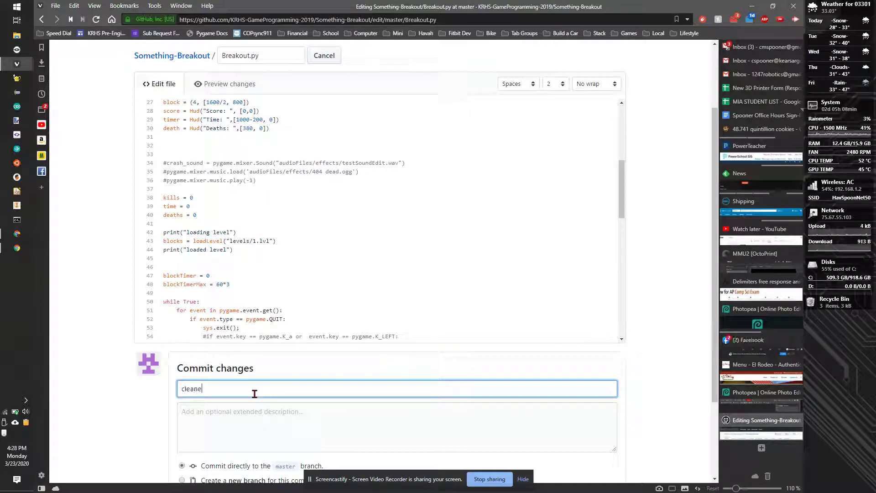
pyautogui.write('s')
pyautogui.press('BackSpace')
pyautogui.write('d up comment')
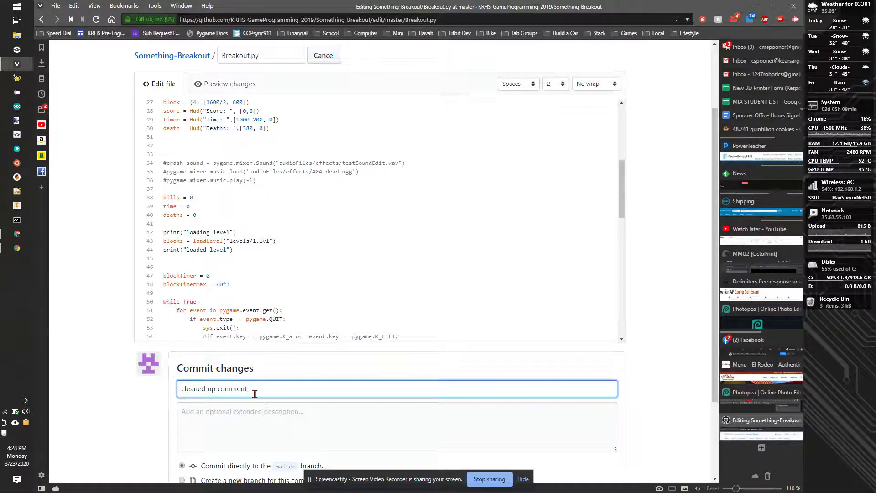
pyautogui.scroll(-2, 256, 393)
pyautogui.click(205, 398)
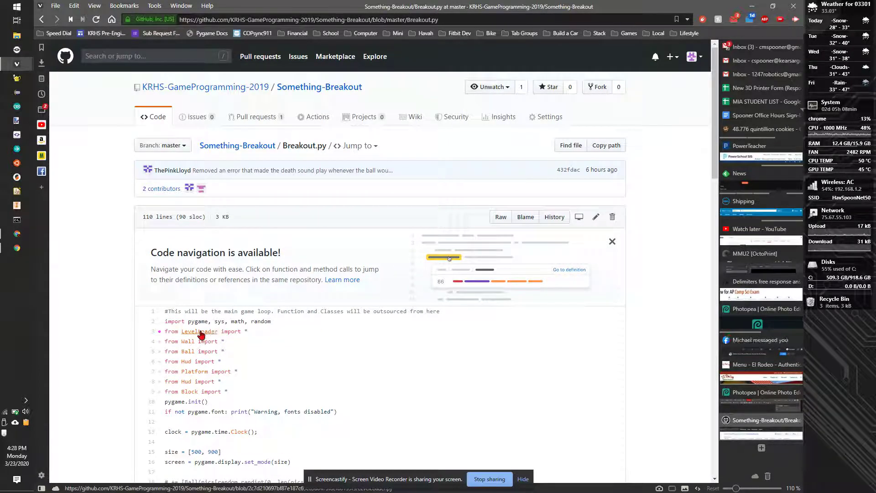
# Follow the LevelLoader reference in Breakout.py's imports and look over the code in LevelLoader.py.
pyautogui.click(204, 336)
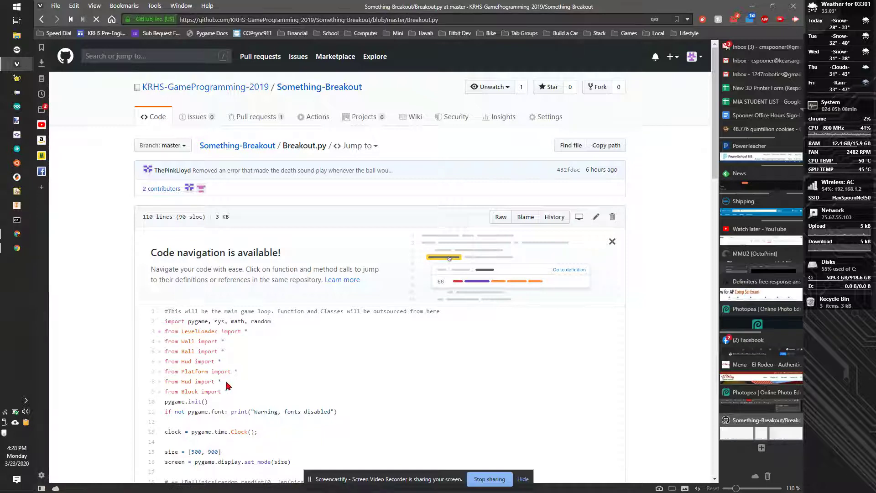
pyautogui.scroll(-4, 363, 334)
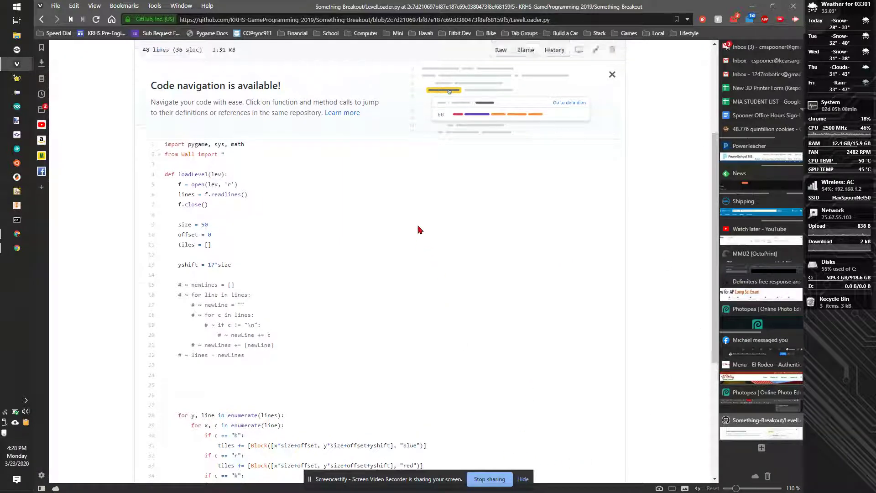
pyautogui.scroll(4, 419, 228)
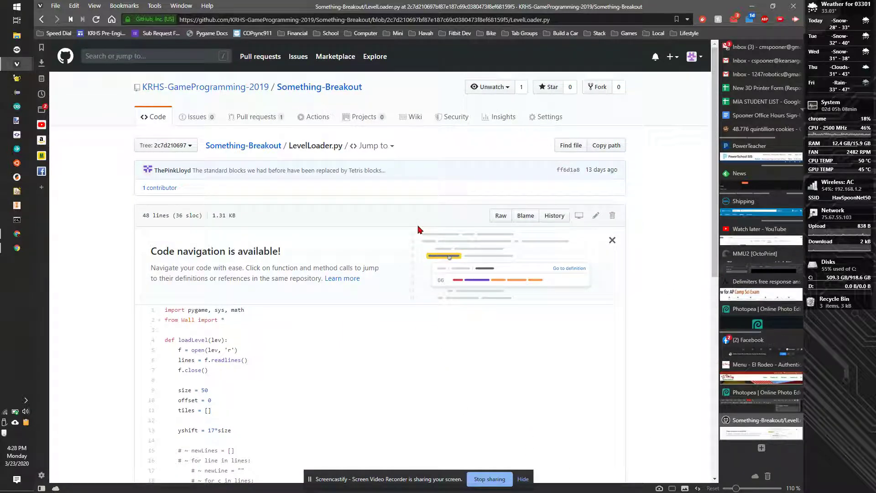